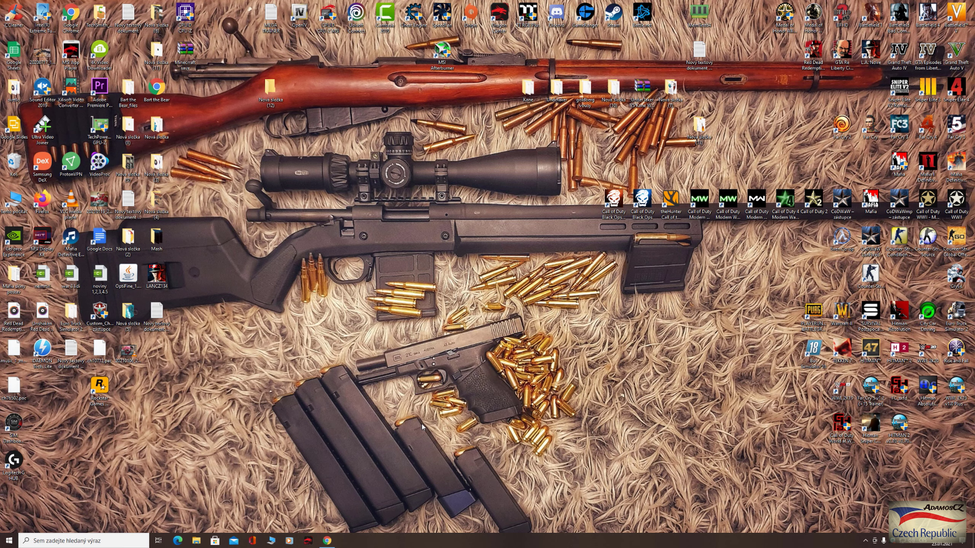
- Switch to Chrome, view the Radmin VPN download page, and close the browser
{"action": "left_click", "coordinate": [341, 534]}
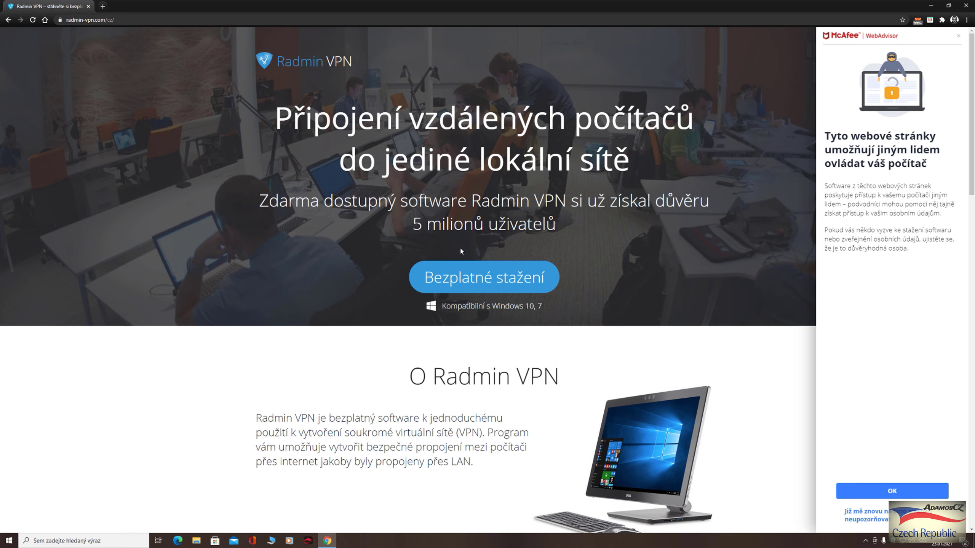
{"action": "scroll", "coordinate": [485, 234], "scroll_direction": "down", "scroll_amount": 1}
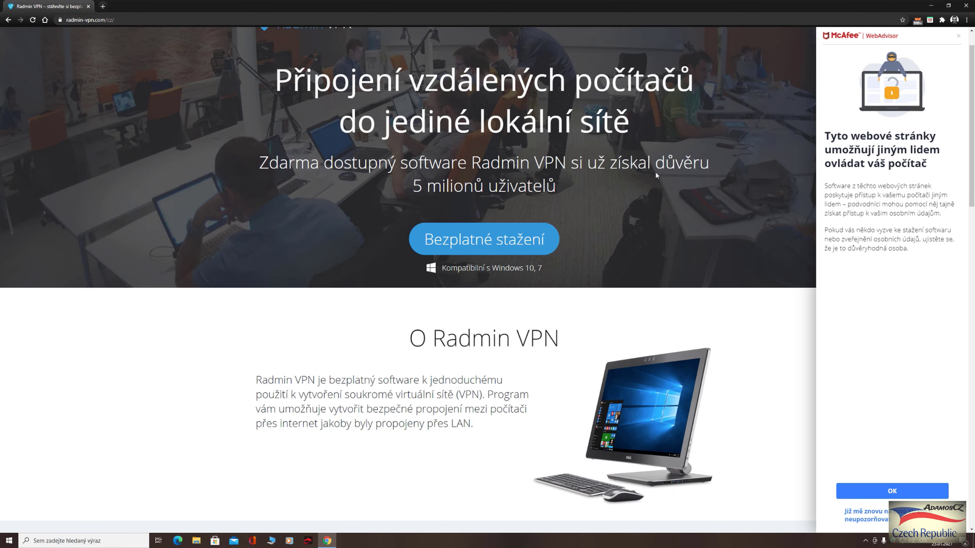
{"action": "left_click", "coordinate": [965, 6]}
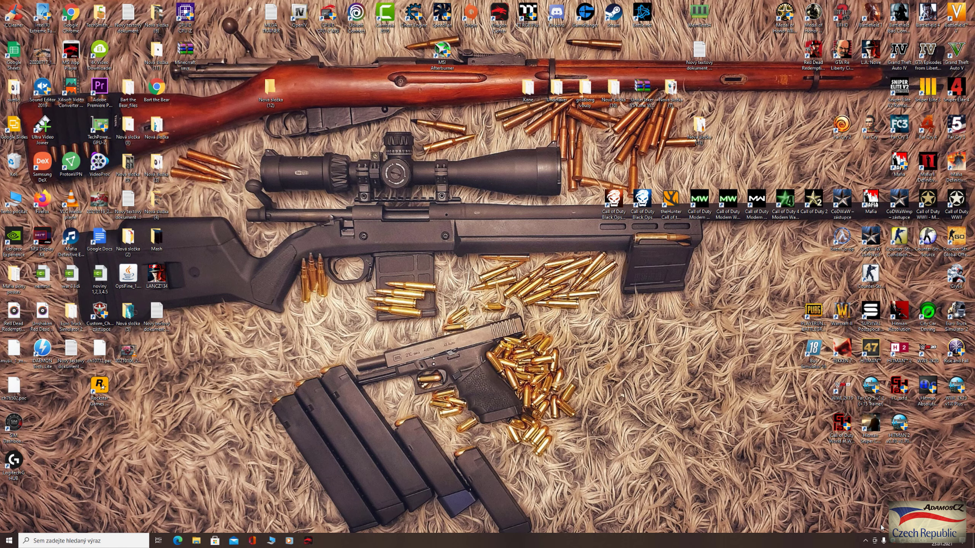
- Switch to Radmin VPN running in the background and bring this computer online
{"action": "left_click", "coordinate": [865, 540]}
{"action": "left_click", "coordinate": [874, 524]}
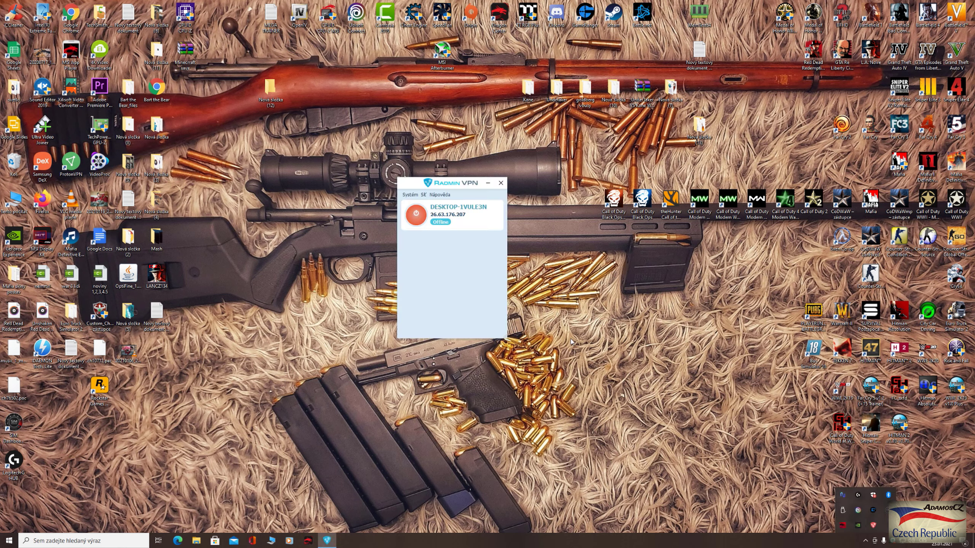
{"action": "left_click", "coordinate": [418, 222]}
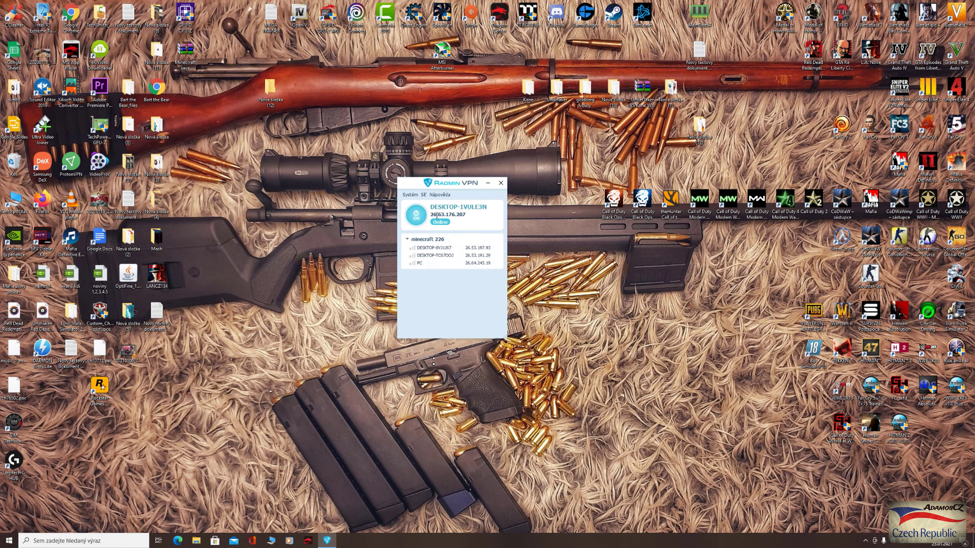
- Create a new Radmin VPN network named AdamosCZ, entering and confirming the network password
{"action": "left_click", "coordinate": [423, 194]}
{"action": "left_click", "coordinate": [433, 205]}
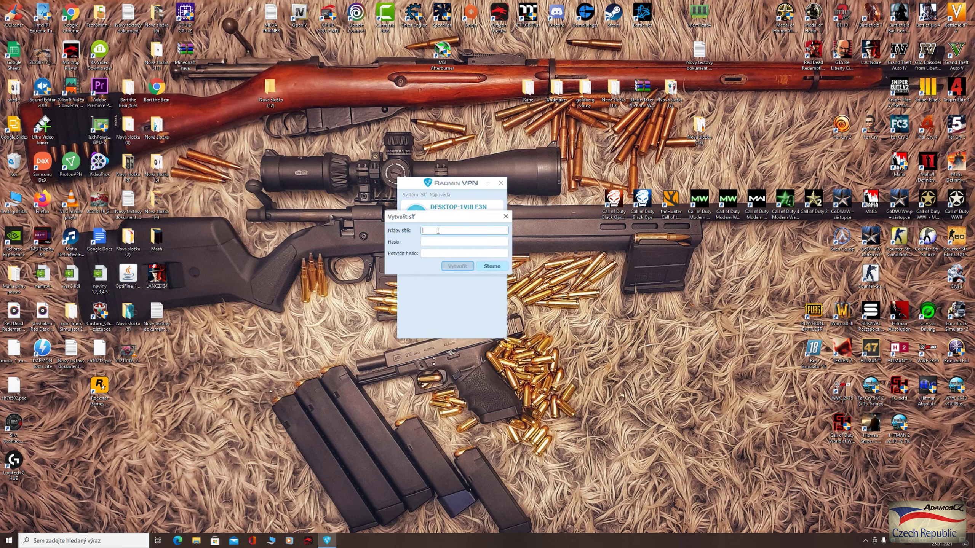
{"action": "type", "text": "AdamosCZ"}
{"action": "left_click", "coordinate": [462, 242]}
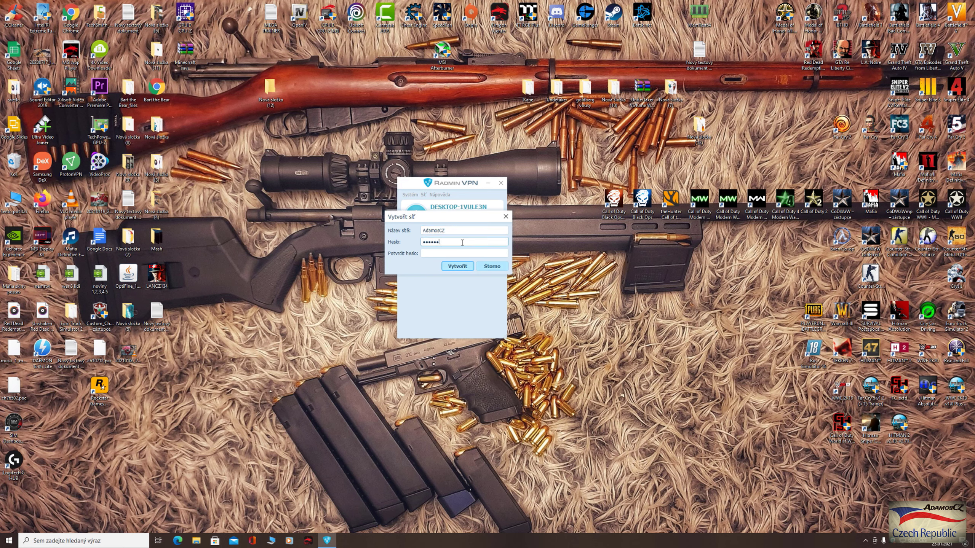
{"action": "left_click", "coordinate": [455, 254]}
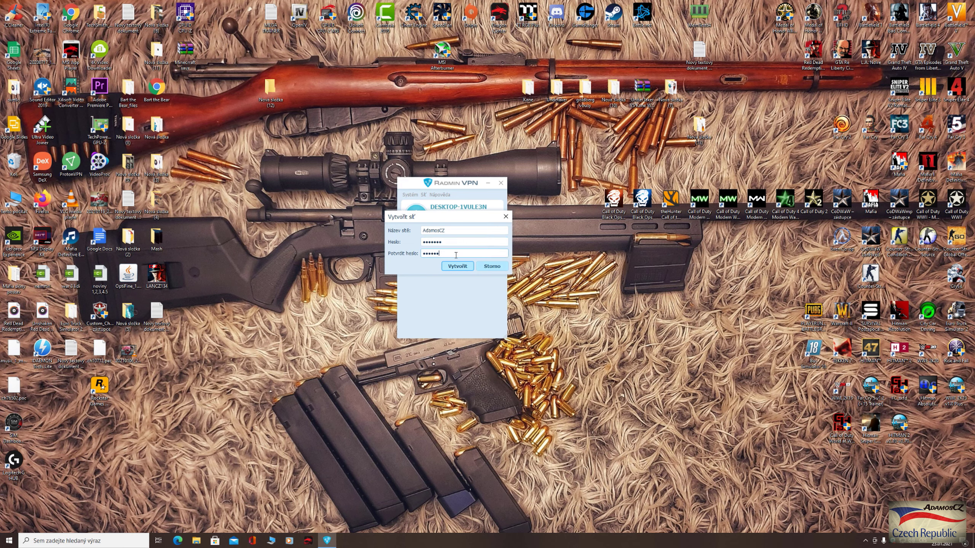
{"action": "left_click", "coordinate": [454, 268]}
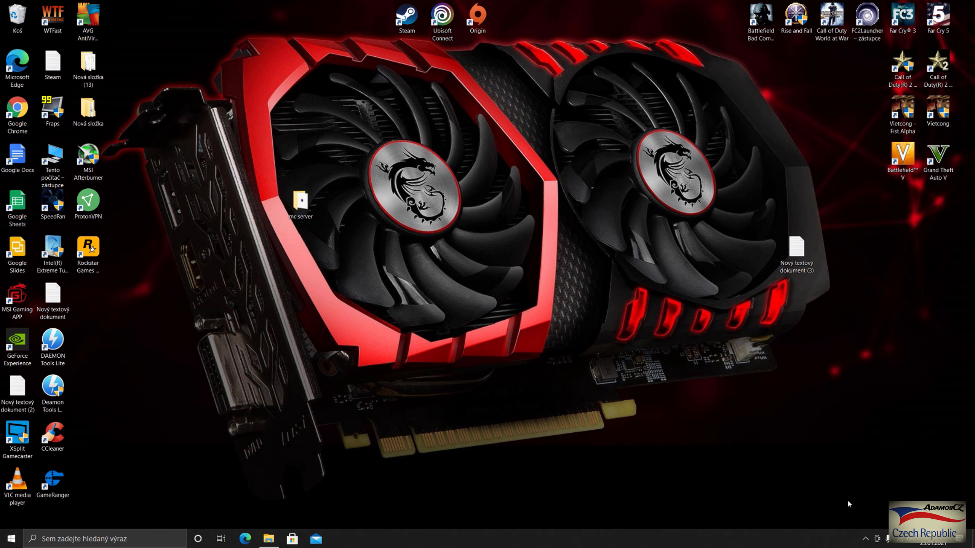
- On the second computer, open Radmin VPN from the background apps and bring it online
{"action": "left_click", "coordinate": [865, 539]}
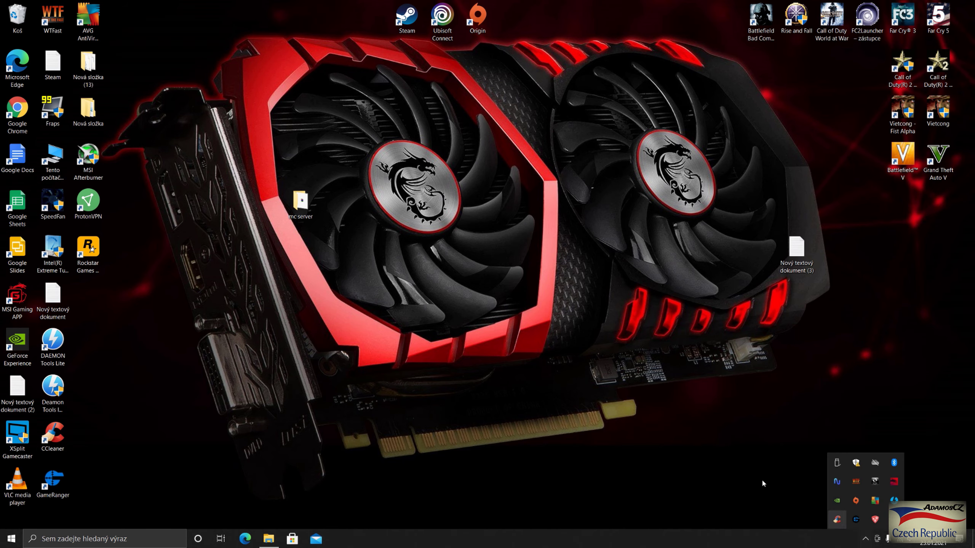
{"action": "left_click", "coordinate": [877, 520]}
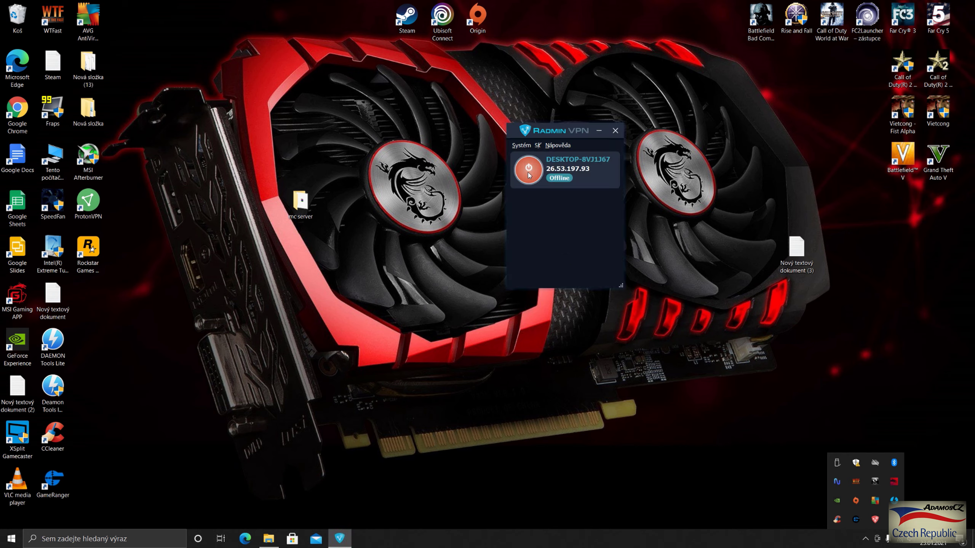
{"action": "left_click", "coordinate": [529, 175]}
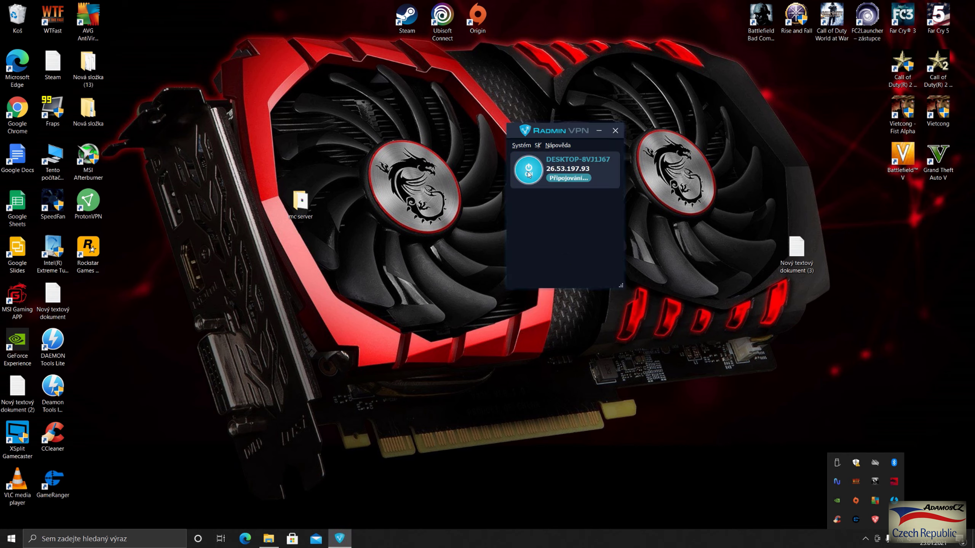
- Join the existing private network AdamosCZ from the second computer, entering the network password
{"action": "left_click", "coordinate": [537, 147]}
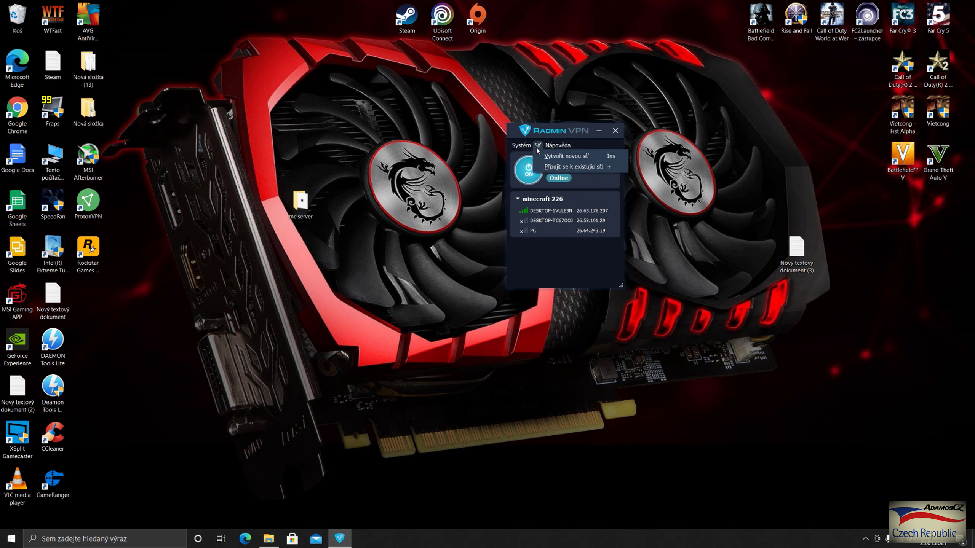
{"action": "left_click", "coordinate": [558, 169]}
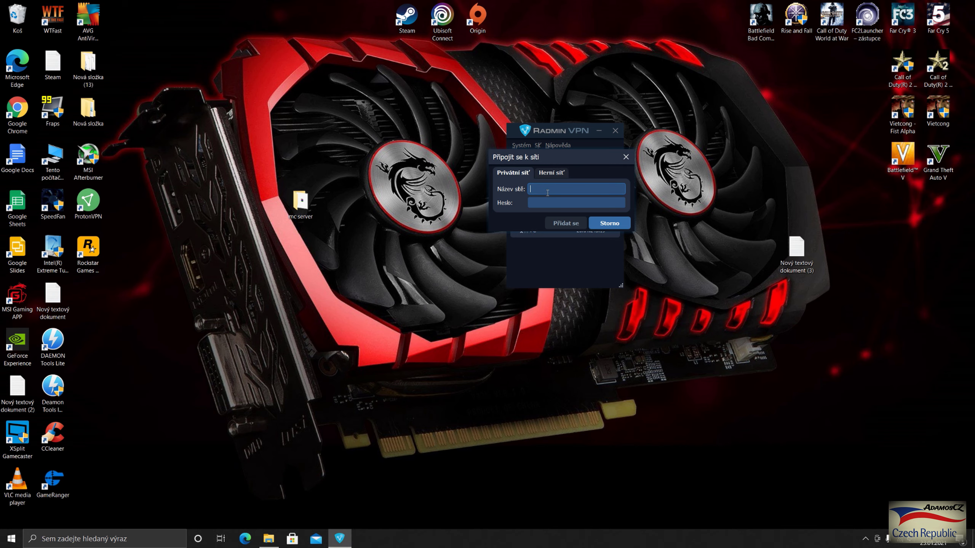
{"action": "type", "text": "Ada"}
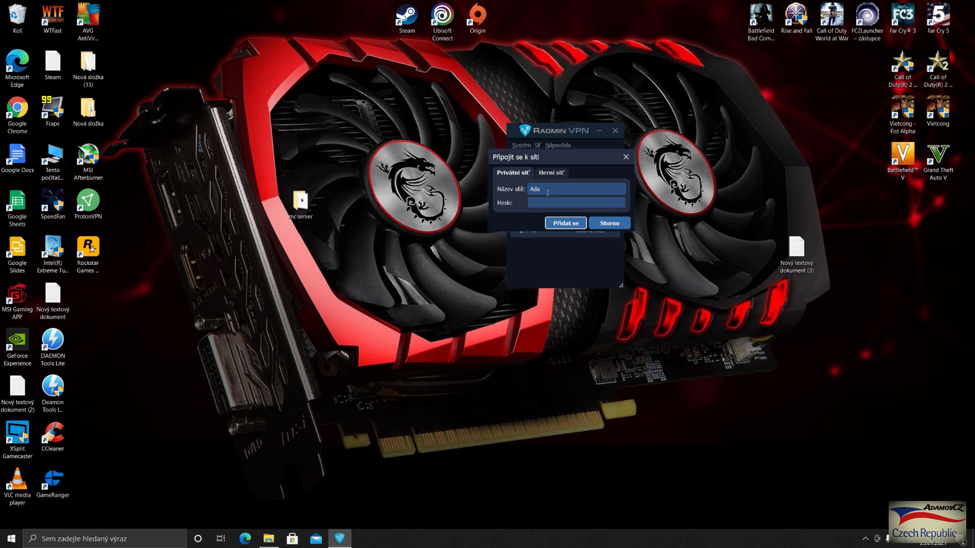
{"action": "type", "text": "mosCZ"}
{"action": "left_click", "coordinate": [548, 202]}
{"action": "type", "text": "•••••"}
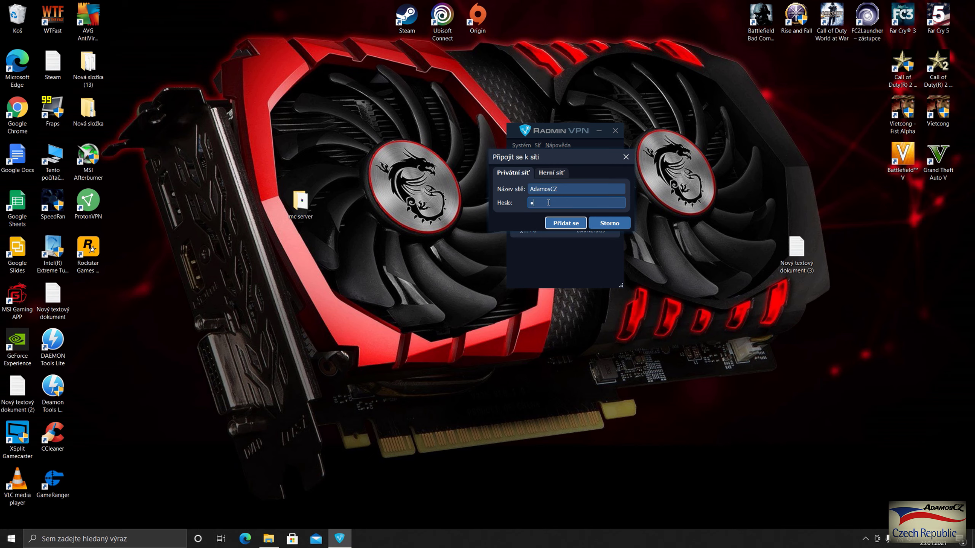
{"action": "type", "text": "••"}
{"action": "left_click", "coordinate": [572, 224]}
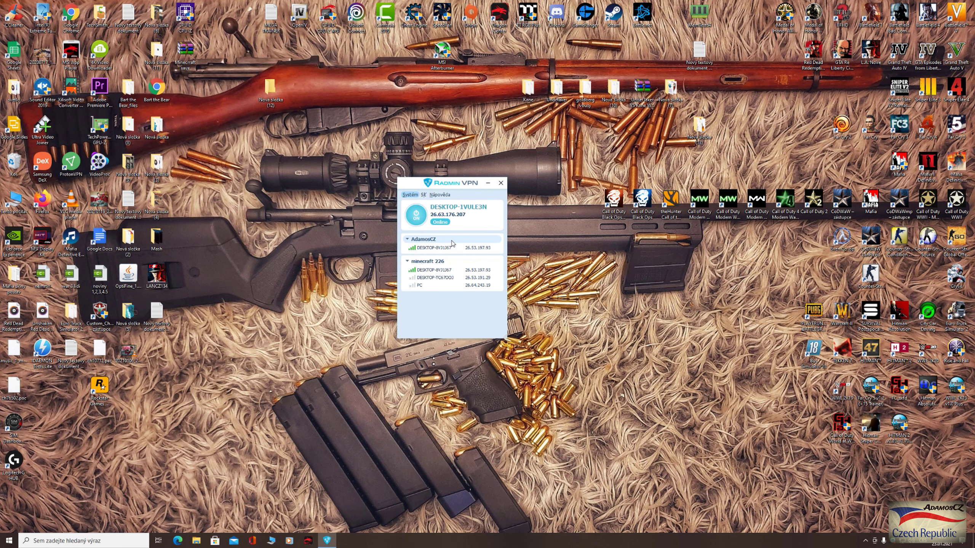
- On the first computer, find the .minecraft folder under AppData\Roaming and run MinecraftLauncher-TeamExtreme
{"action": "left_click", "coordinate": [50, 541]}
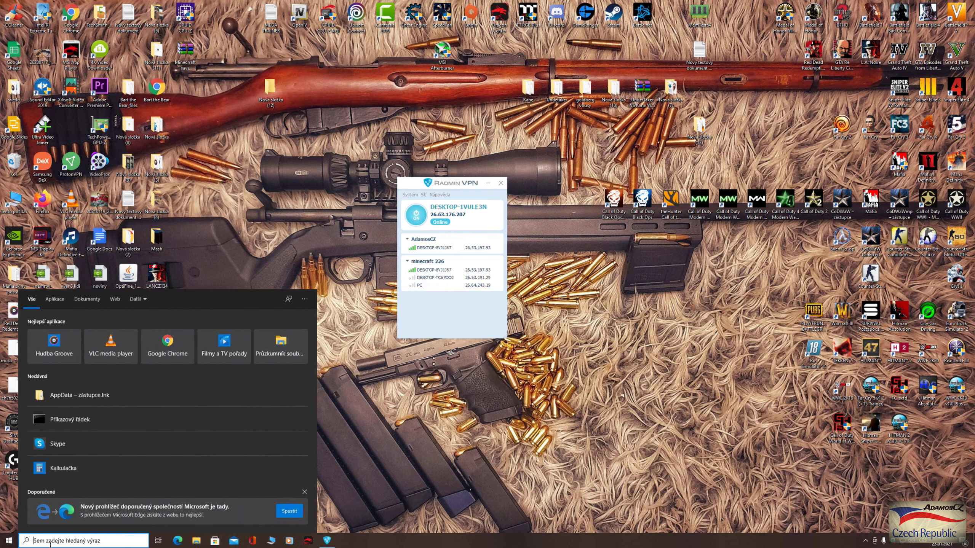
{"action": "type", "text": "%"}
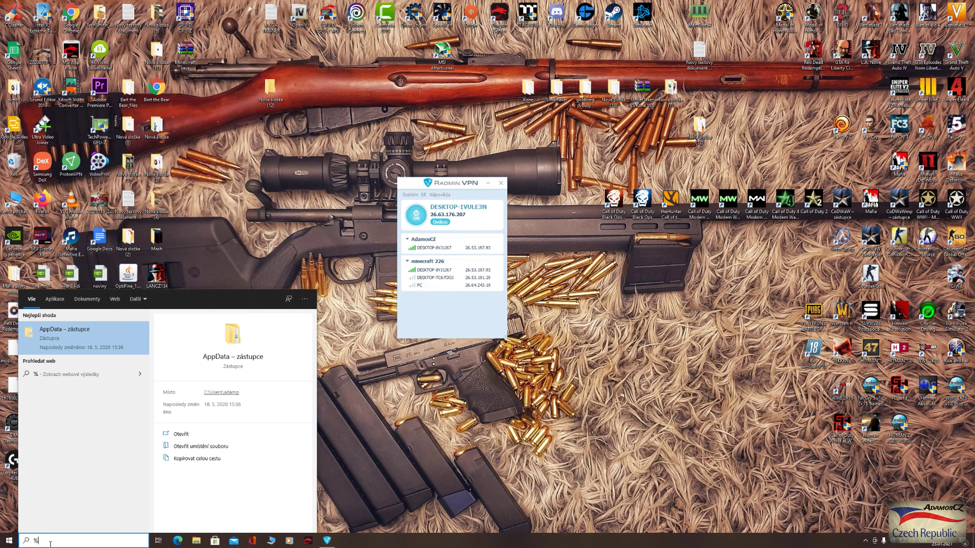
{"action": "left_click", "coordinate": [96, 343]}
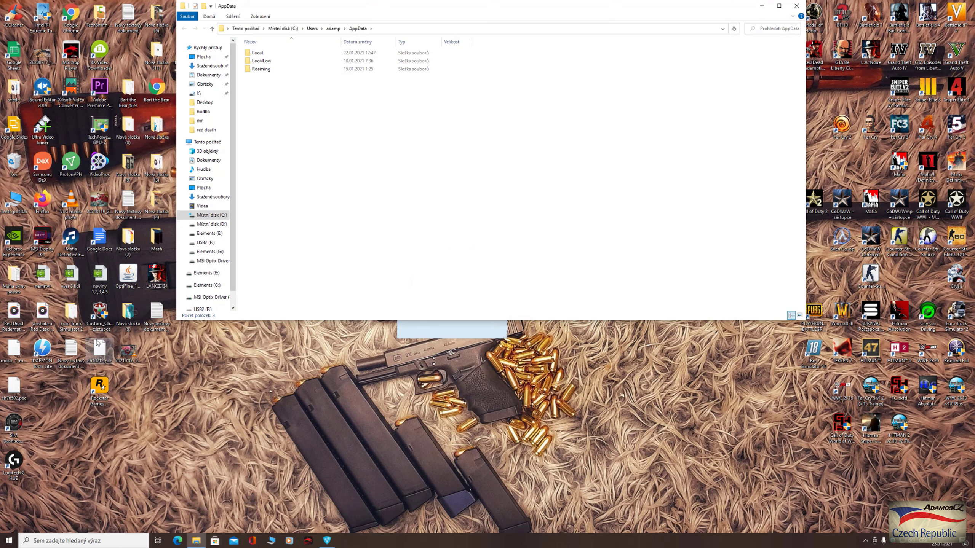
{"action": "double_click", "coordinate": [269, 70]}
{"action": "double_click", "coordinate": [271, 53]}
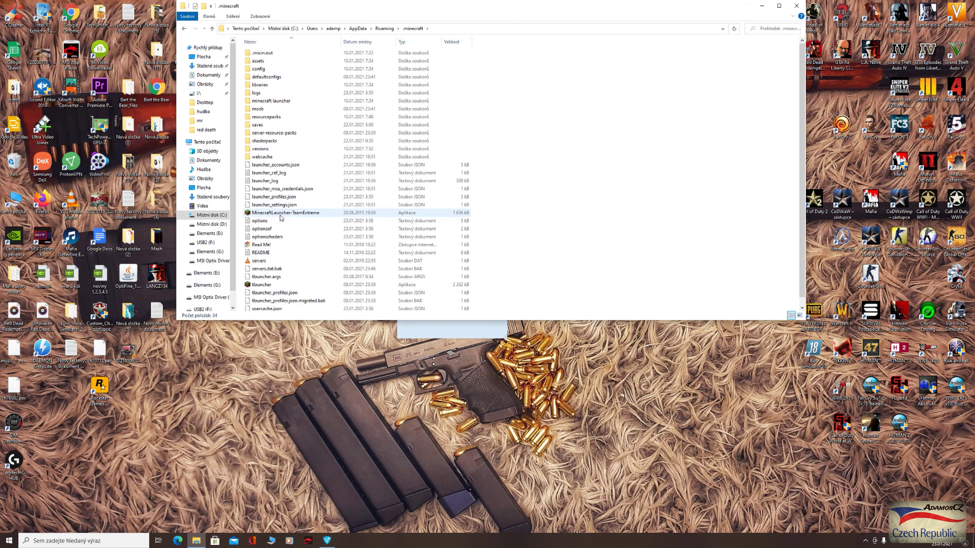
{"action": "double_click", "coordinate": [283, 213]}
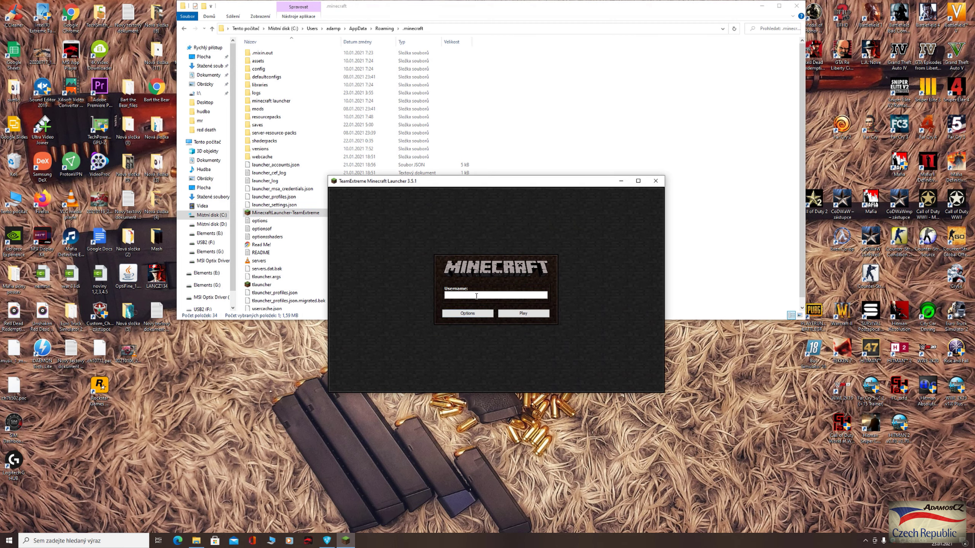
- Log in to the launcher with the username AdamosCZ and start Minecraft with the OptiFine profile
{"action": "type", "text": "AdamosCZ"}
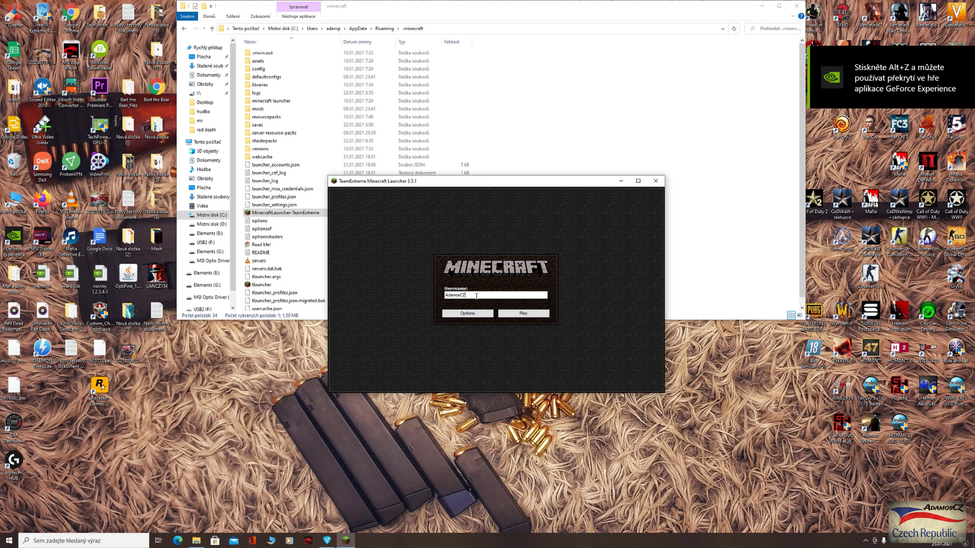
{"action": "left_click", "coordinate": [541, 316]}
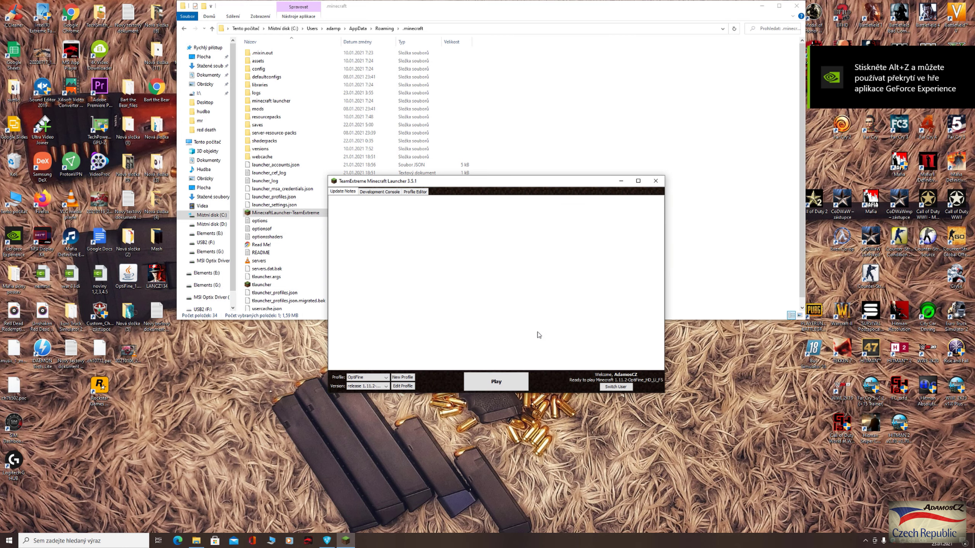
{"action": "left_click", "coordinate": [506, 383]}
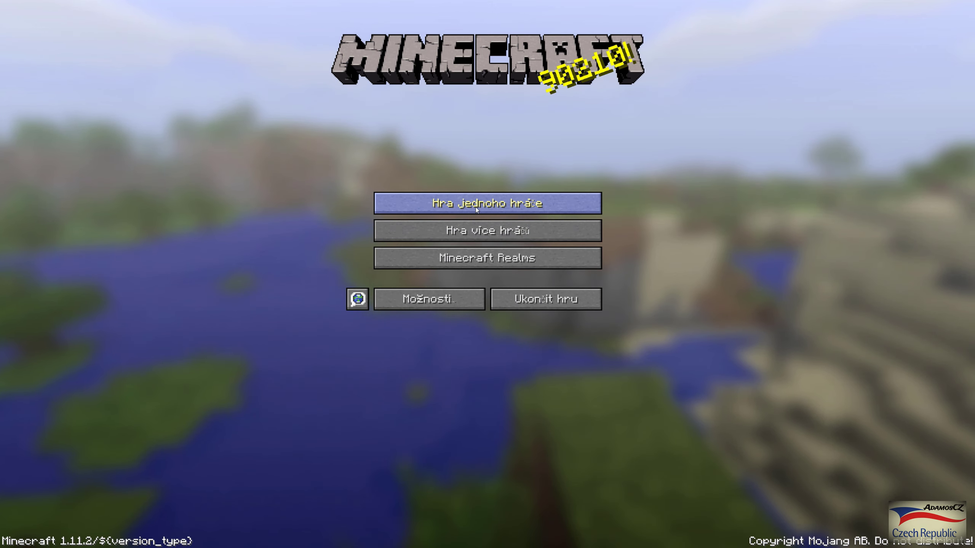
- Create a new single-player survival world named AdamosCZ
{"action": "left_click", "coordinate": [480, 206]}
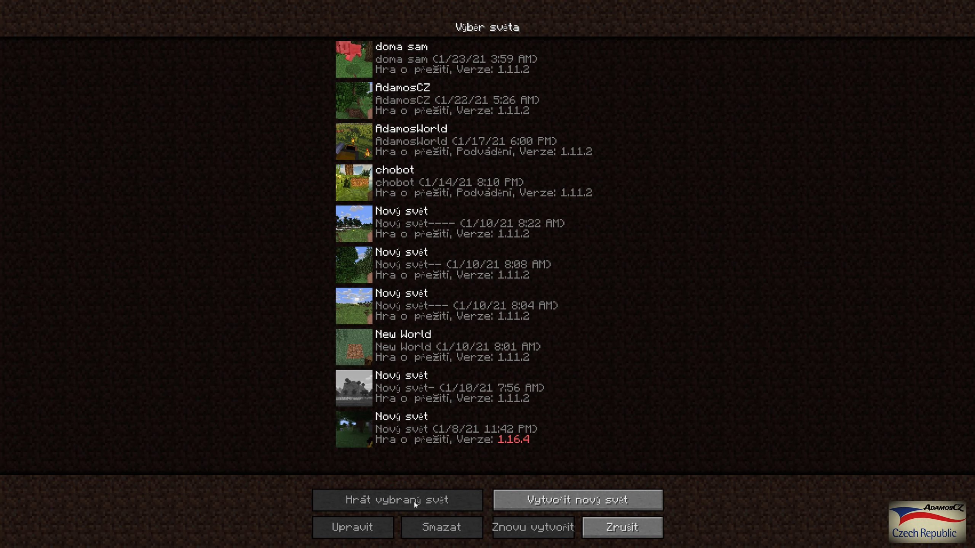
{"action": "left_click", "coordinate": [561, 507]}
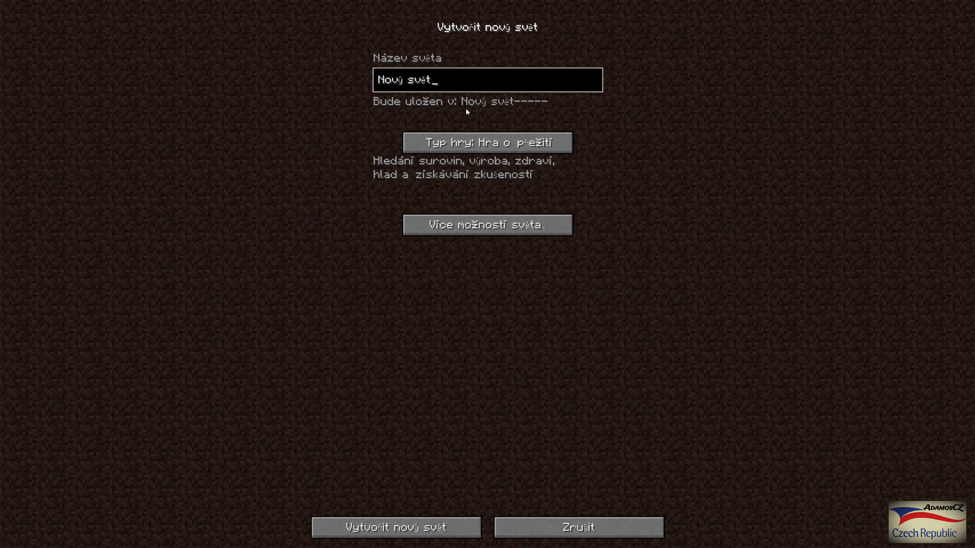
{"action": "key", "text": "BackSpace"}
{"action": "key", "text": "BackSpace"}
{"action": "key", "text": "BackSpace"}
{"action": "key", "text": "BackSpace"}
{"action": "key", "text": "BackSpace"}
{"action": "key", "text": "BackSpace"}
{"action": "key", "text": "BackSpace"}
{"action": "key", "text": "BackSpace"}
{"action": "key", "text": "BackSpace"}
{"action": "type", "text": "AdamosC"}
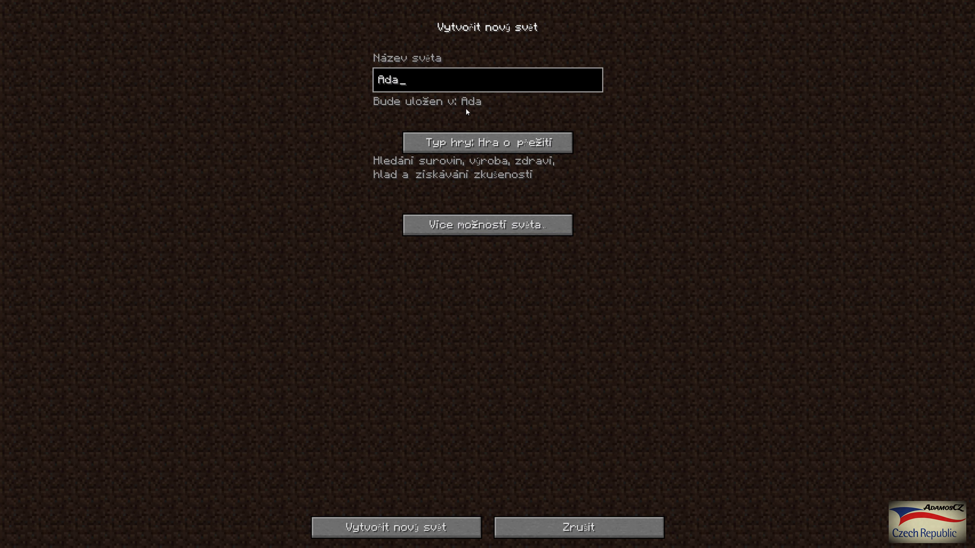
{"action": "type", "text": "Z"}
{"action": "left_click", "coordinate": [420, 528]}
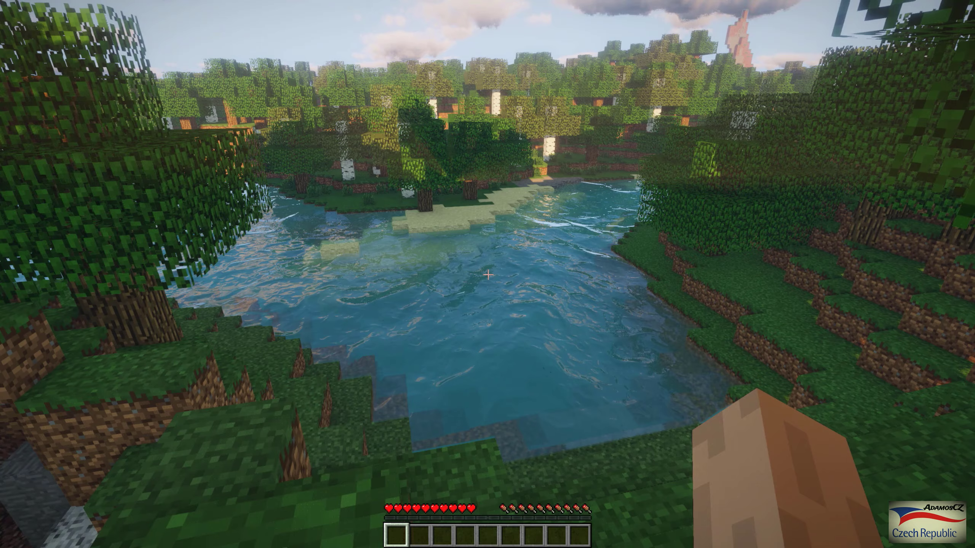
- Pause the game and choose to open the new world to LAN
{"action": "key", "text": "Escape"}
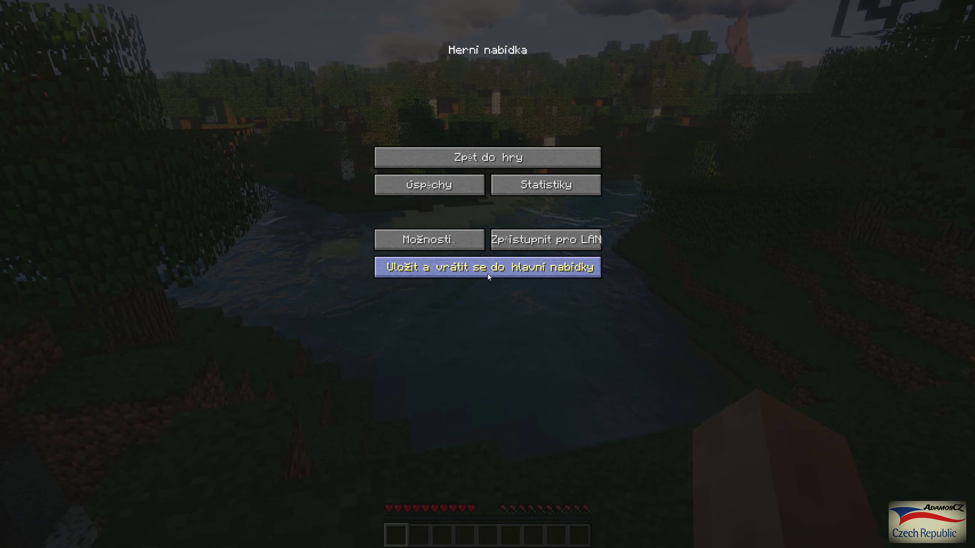
{"action": "left_click", "coordinate": [533, 245]}
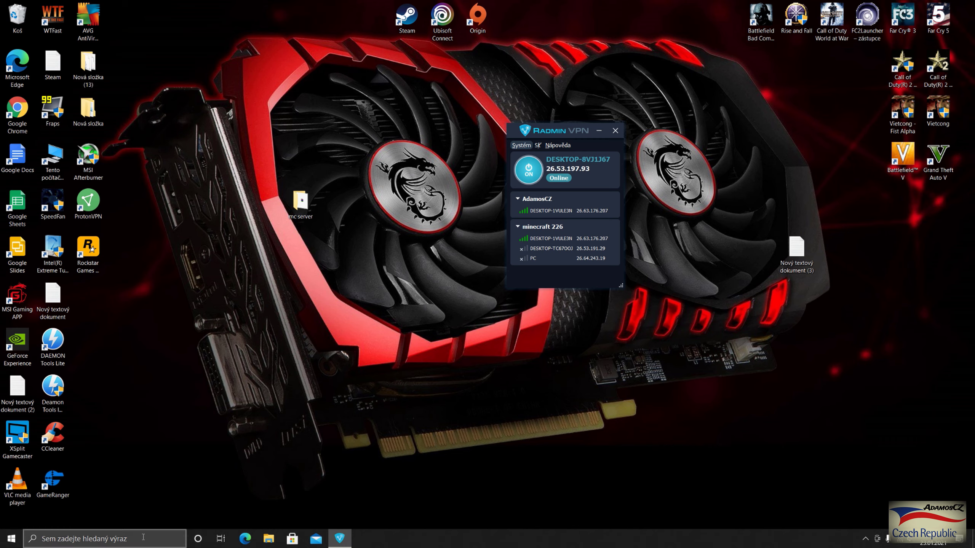
- On the second computer, find the .minecraft folder through %appdata% and run MinecraftLauncher-TeamExtreme
{"action": "left_click", "coordinate": [135, 539]}
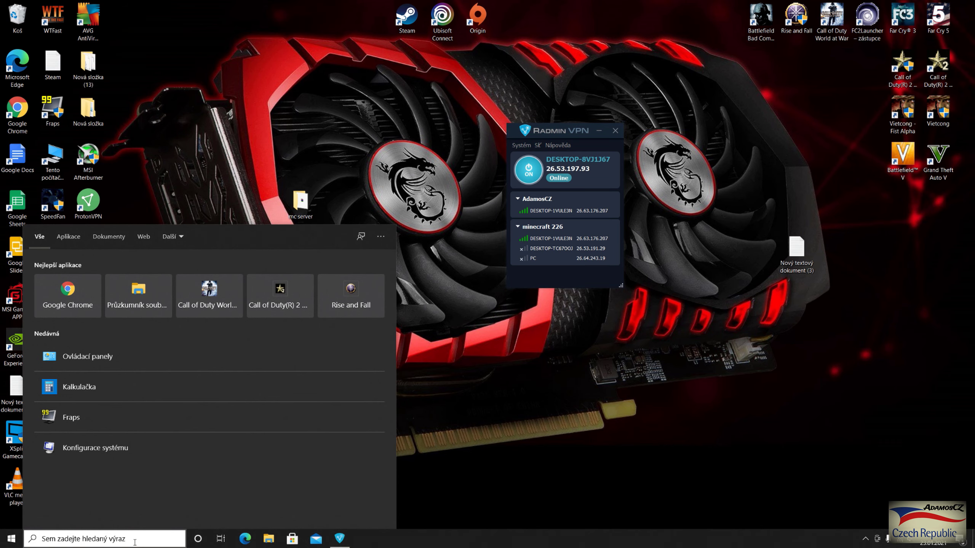
{"action": "type", "text": "%appd"}
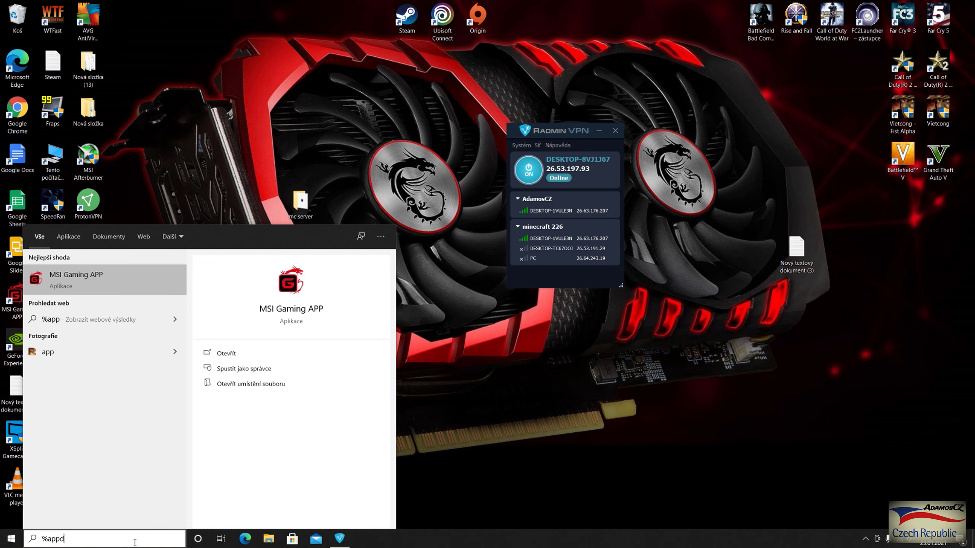
{"action": "type", "text": "ata"}
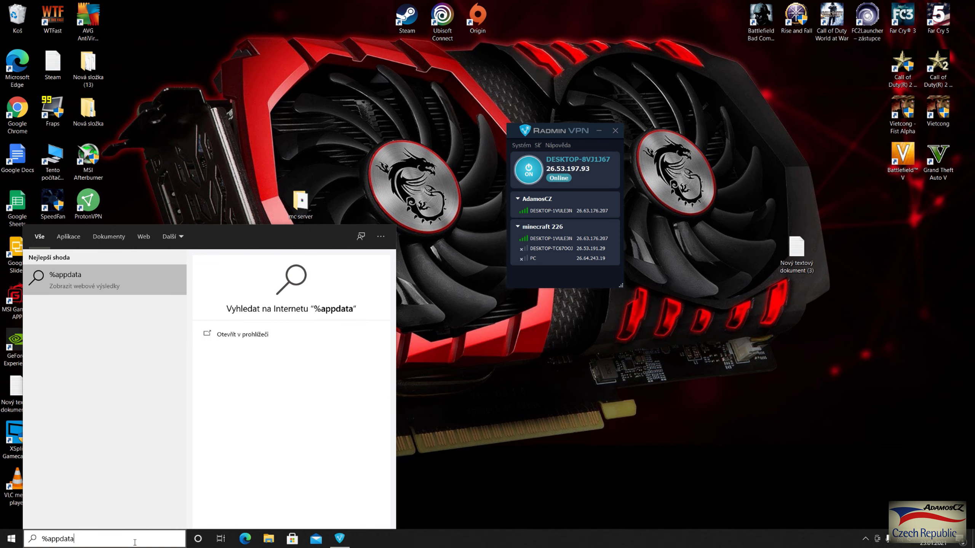
{"action": "type", "text": "%"}
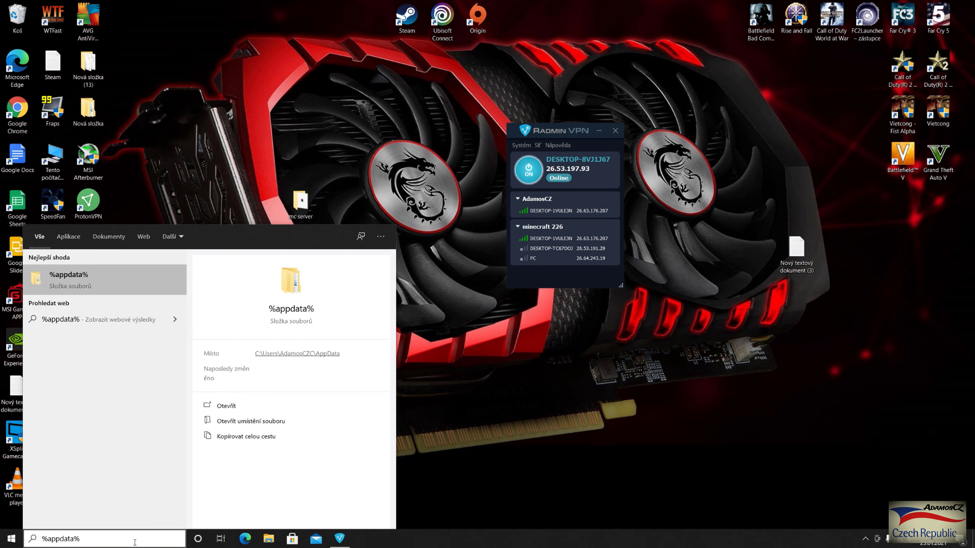
{"action": "key", "text": "Return"}
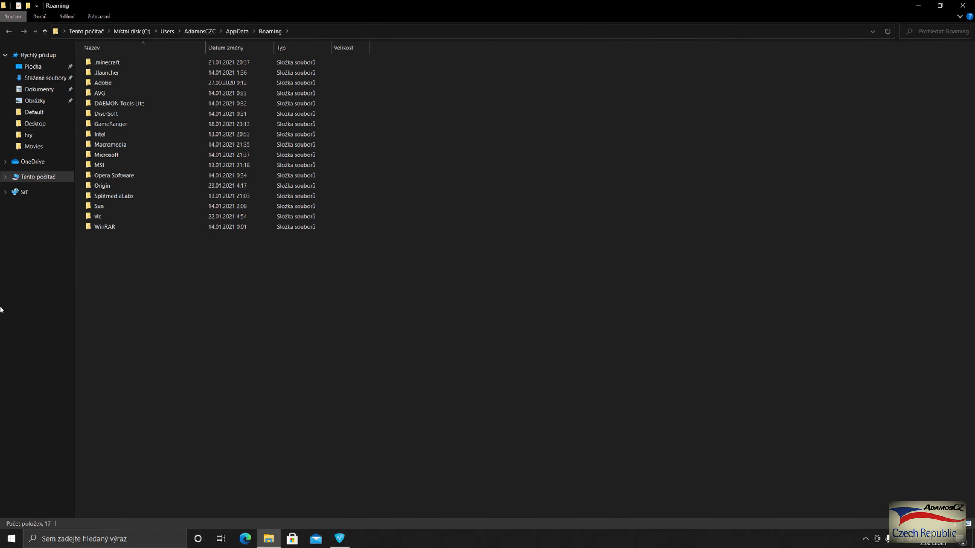
{"action": "double_click", "coordinate": [113, 63]}
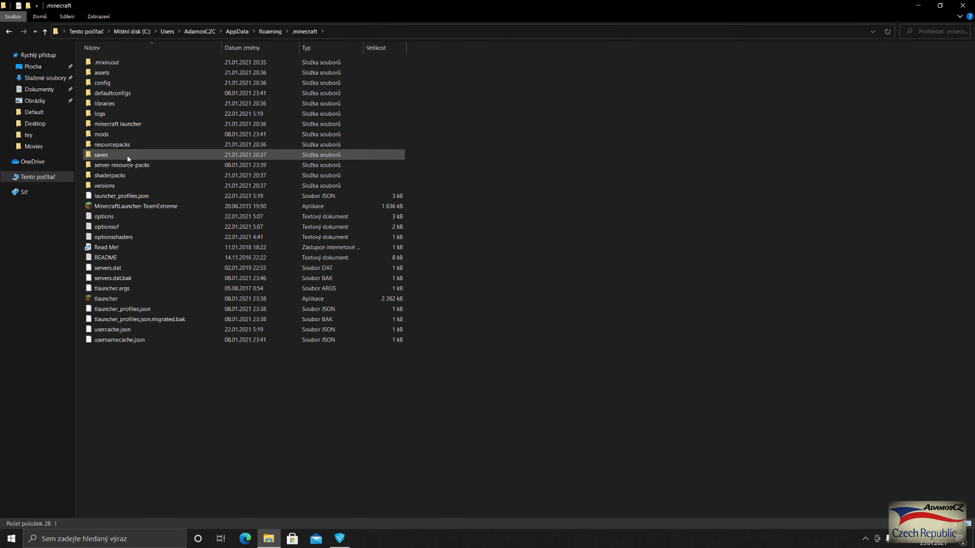
{"action": "double_click", "coordinate": [228, 207]}
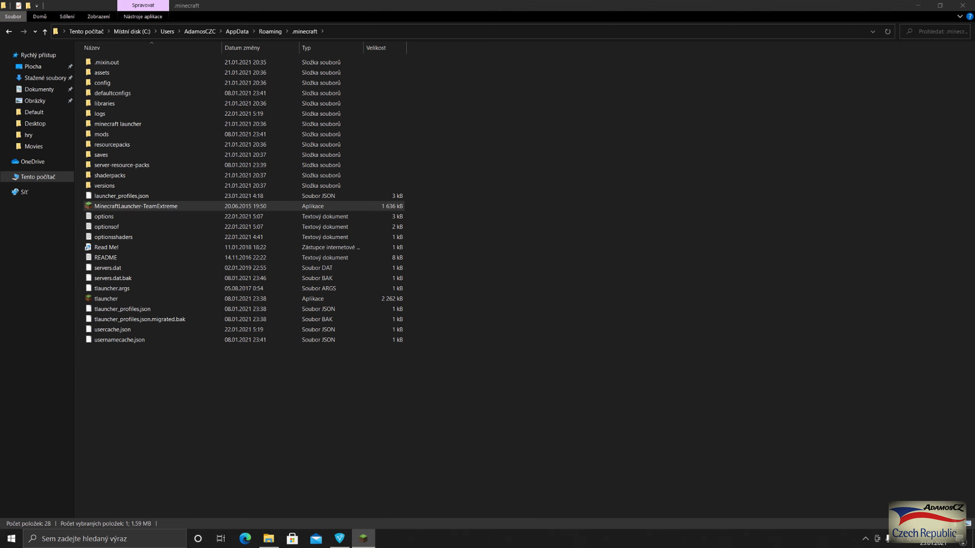
- Log in to the launcher with the username KotodorCZ and start Minecraft with the OptiFine profile
{"action": "left_click", "coordinate": [364, 540]}
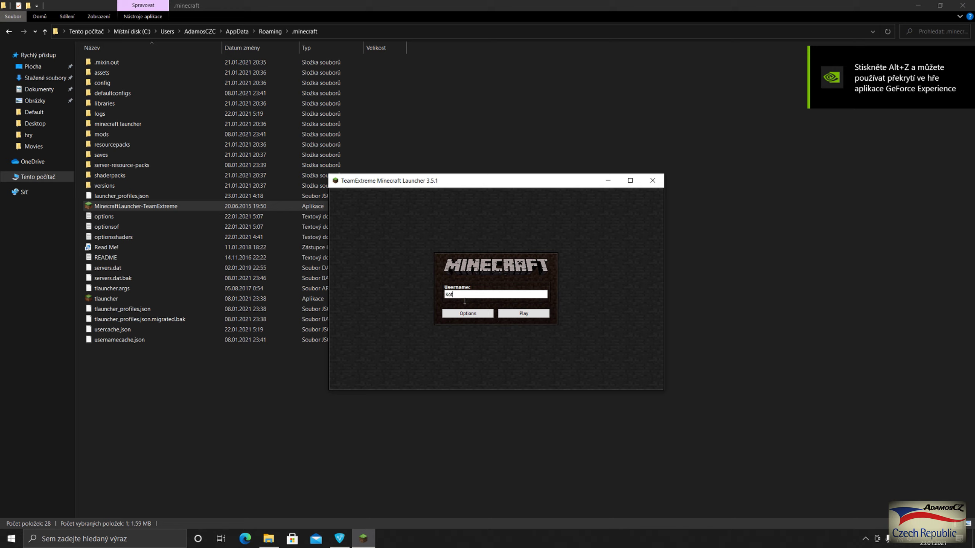
{"action": "type", "text": "orCZ"}
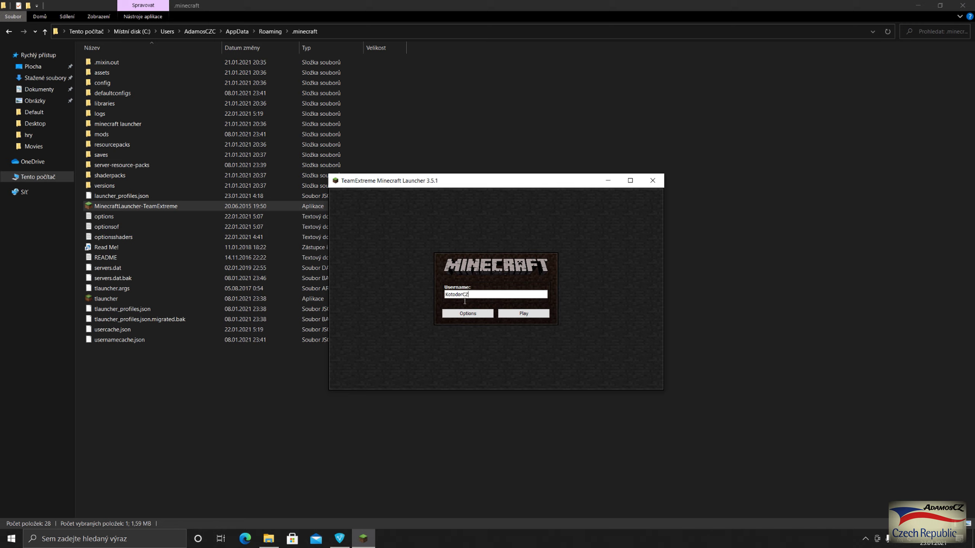
{"action": "left_click", "coordinate": [510, 315]}
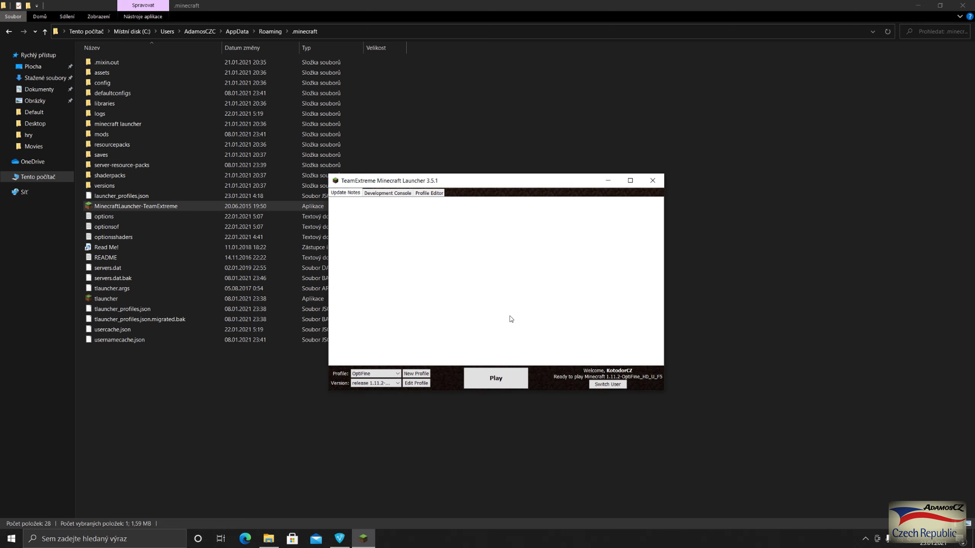
{"action": "left_click", "coordinate": [496, 377]}
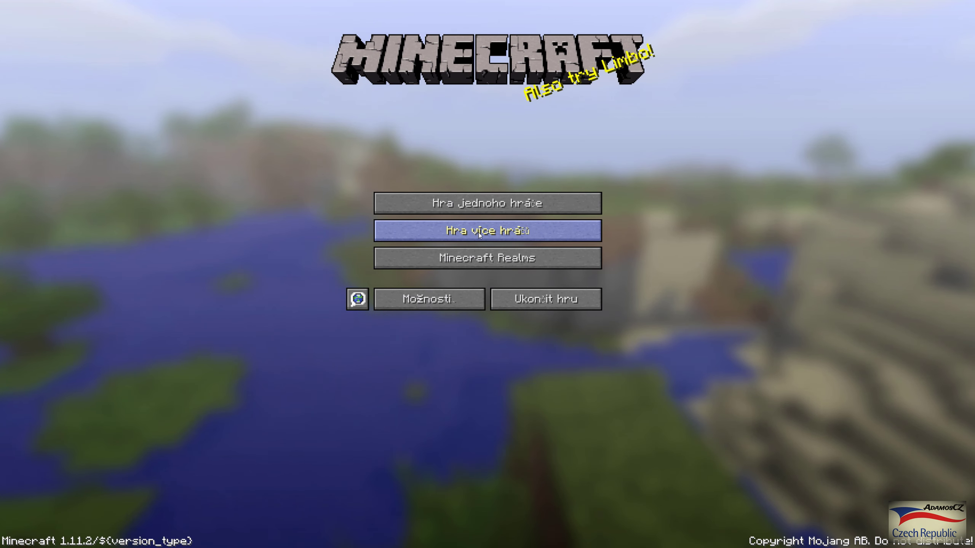
- Join the AdamosCZ LAN world from the multiplayer list and walk around near the host player
{"action": "left_click", "coordinate": [478, 233]}
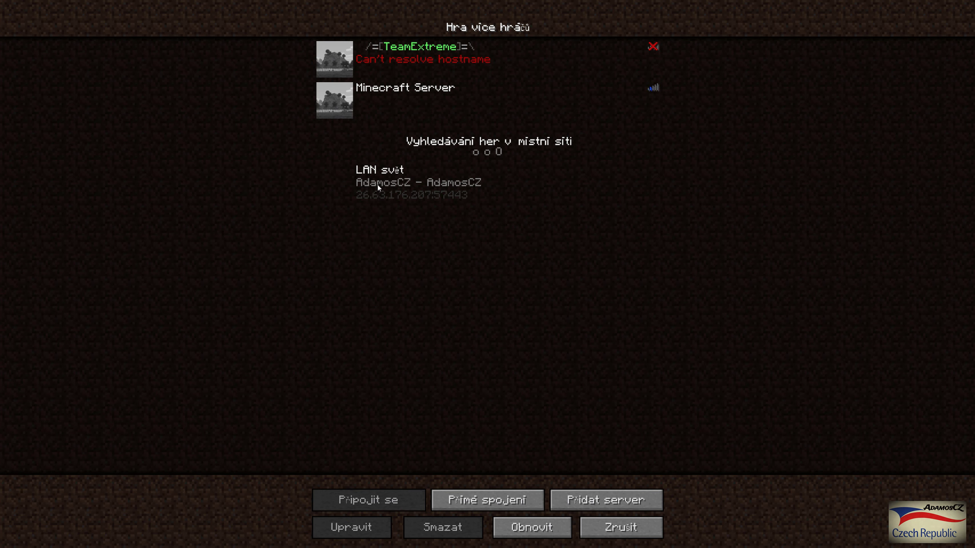
{"action": "double_click", "coordinate": [408, 184]}
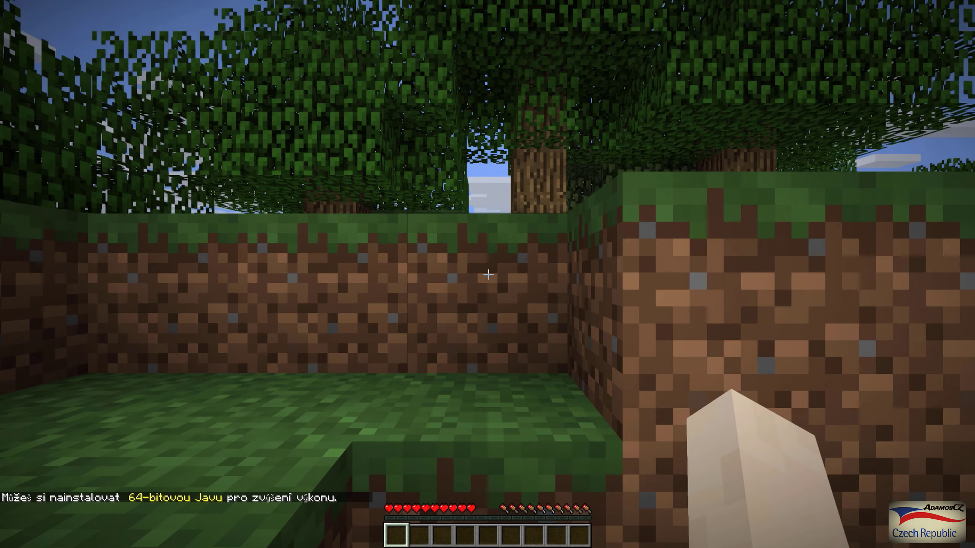
{"action": "mouse_move", "coordinate": [487, 275]}
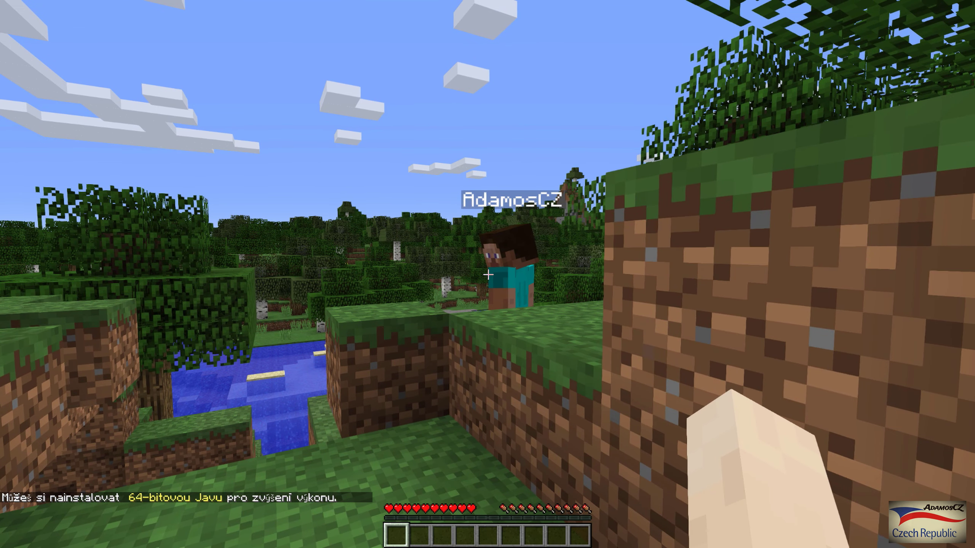
{"action": "key", "text": "a"}
{"action": "key", "text": "a"}
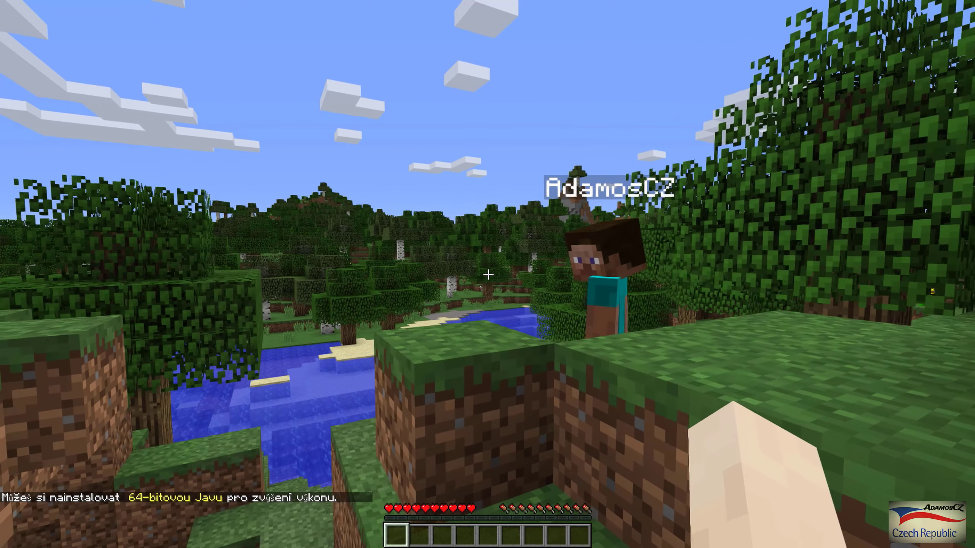
{"action": "key", "text": "w"}
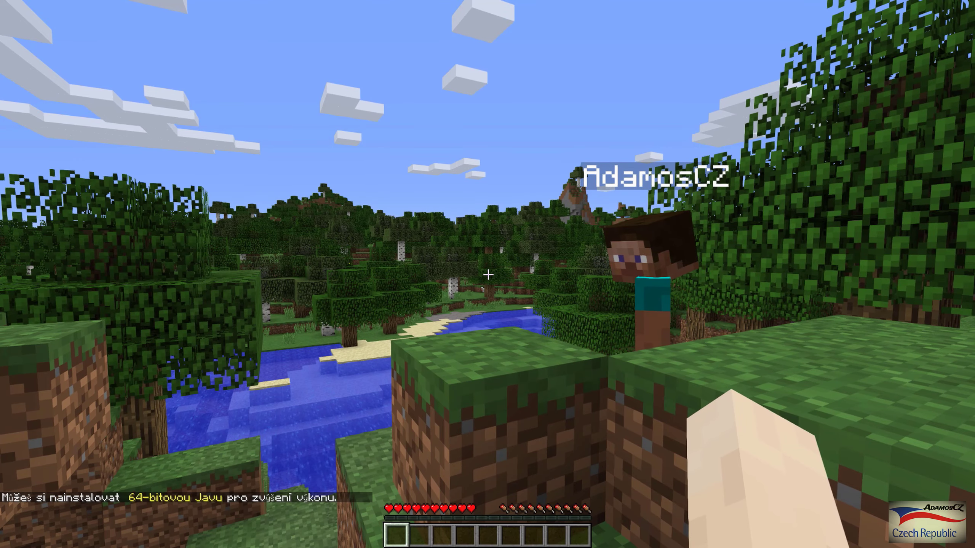
{"action": "key", "text": "s"}
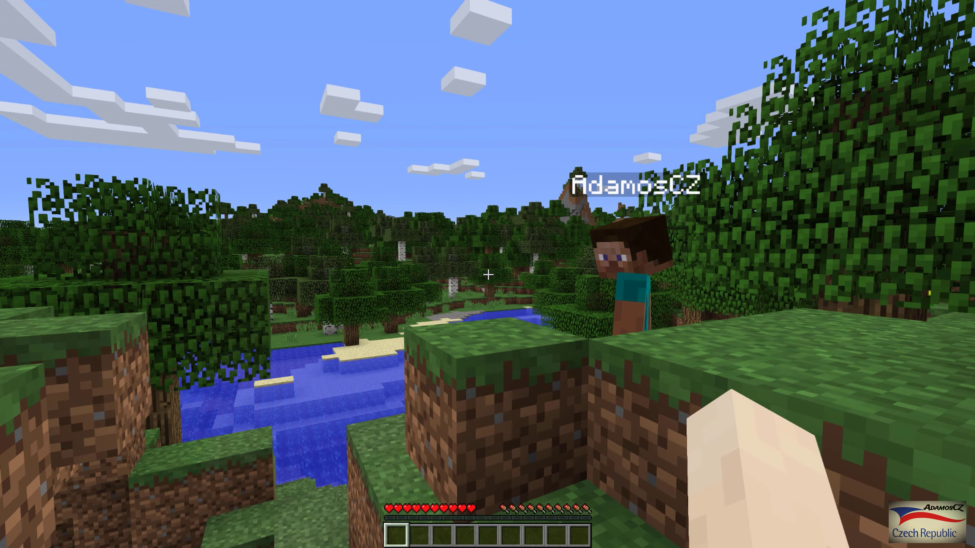
- Disconnect from the LAN world and quit Minecraft
{"action": "key", "text": "Escape"}
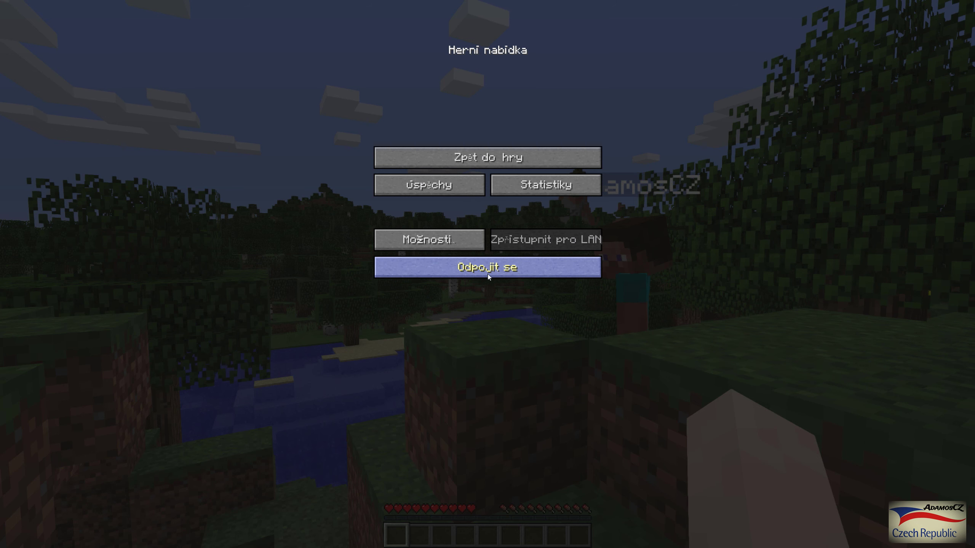
{"action": "left_click", "coordinate": [489, 275]}
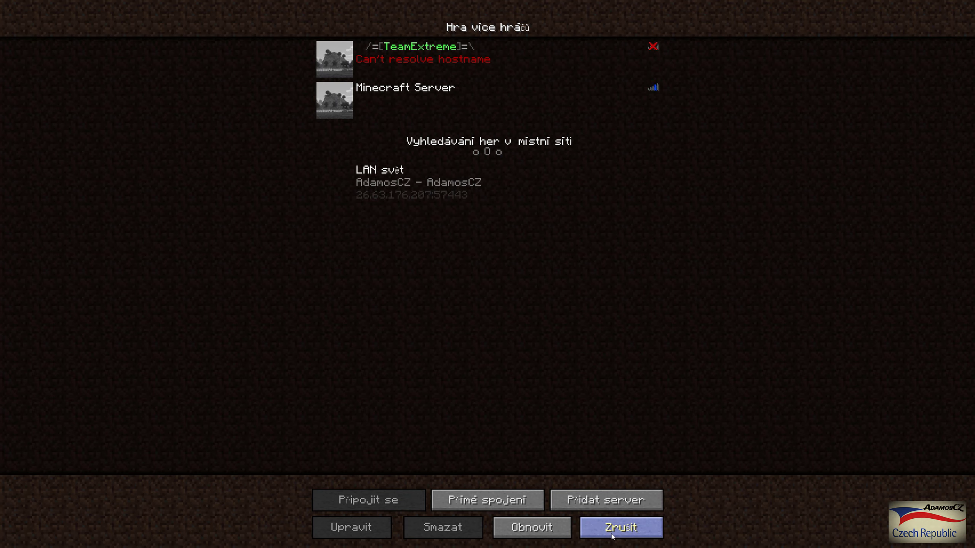
{"action": "left_click", "coordinate": [612, 534]}
{"action": "left_click", "coordinate": [540, 300]}
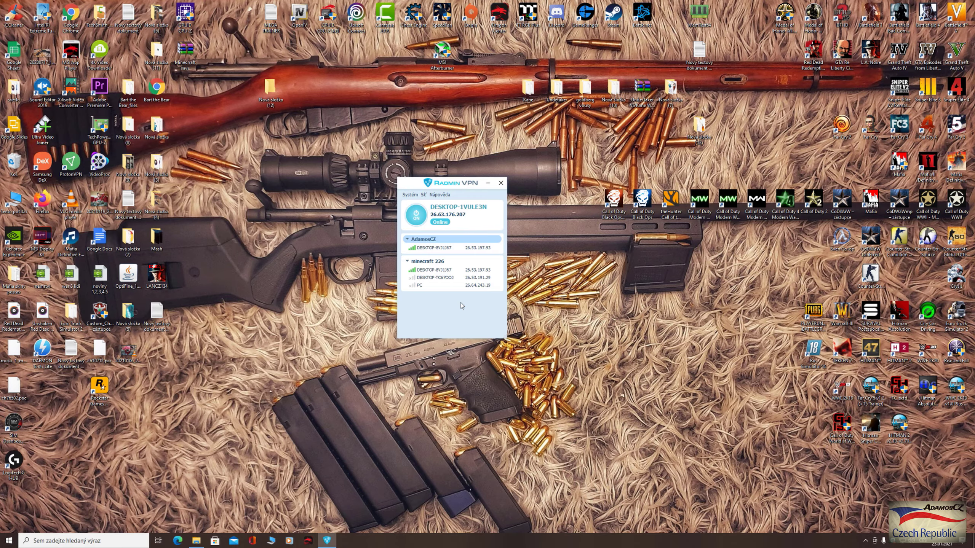
- On the first computer, start Warcraft III Frozen Throne and create a LAN game on the map Hřeben banditů
{"action": "left_click", "coordinate": [196, 541]}
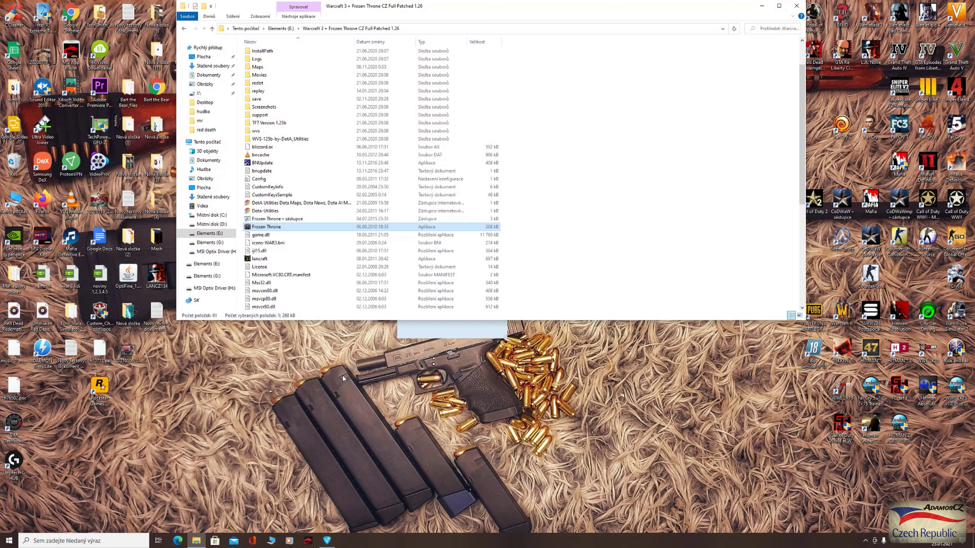
{"action": "double_click", "coordinate": [266, 227]}
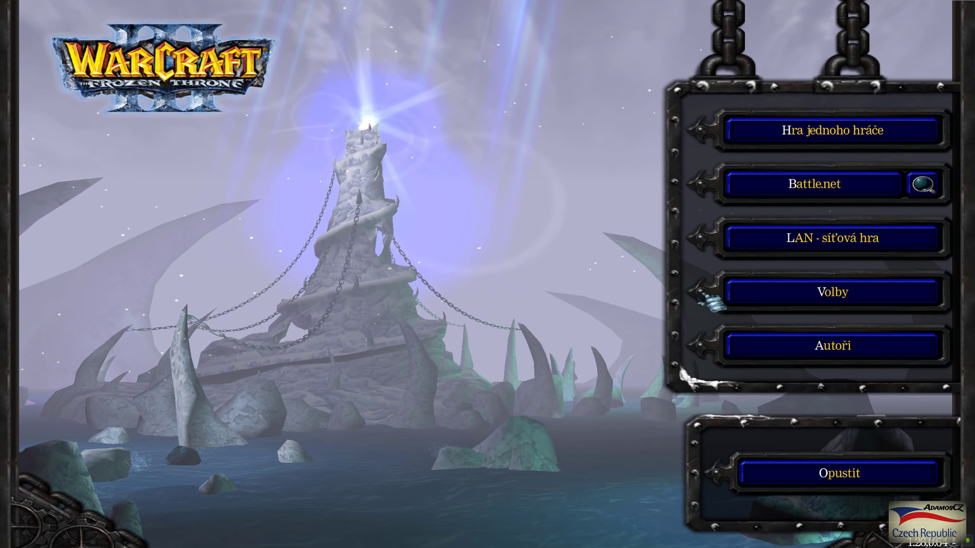
{"action": "left_click", "coordinate": [812, 253]}
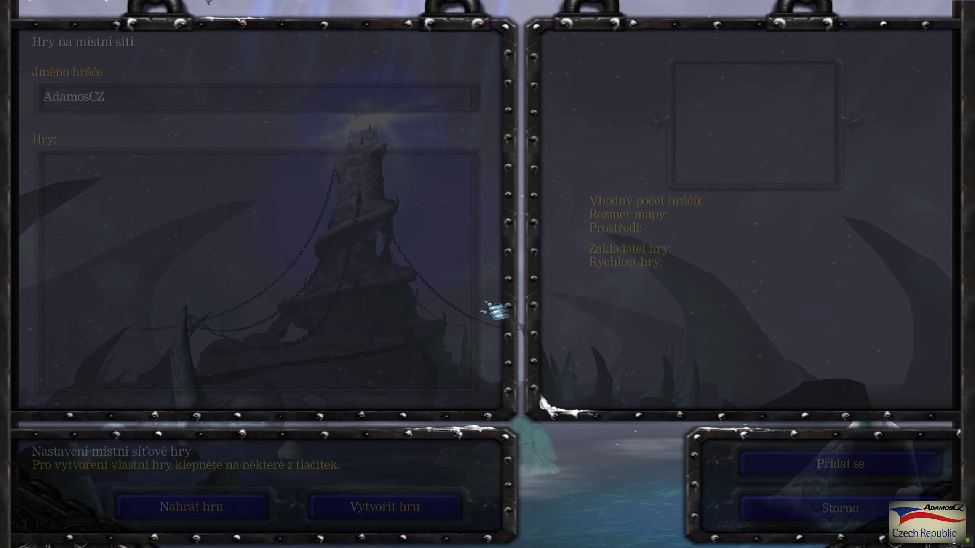
{"action": "left_click", "coordinate": [381, 508]}
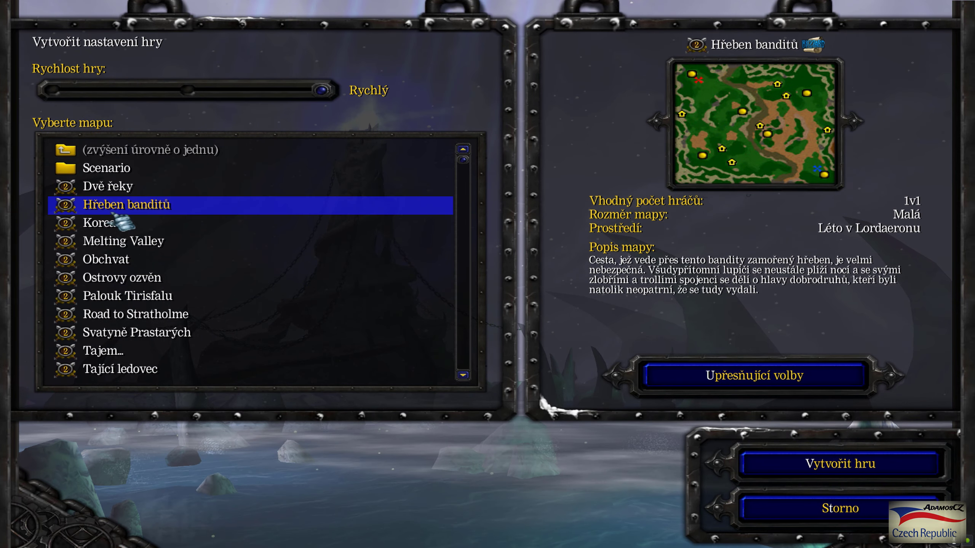
{"action": "left_click", "coordinate": [802, 467]}
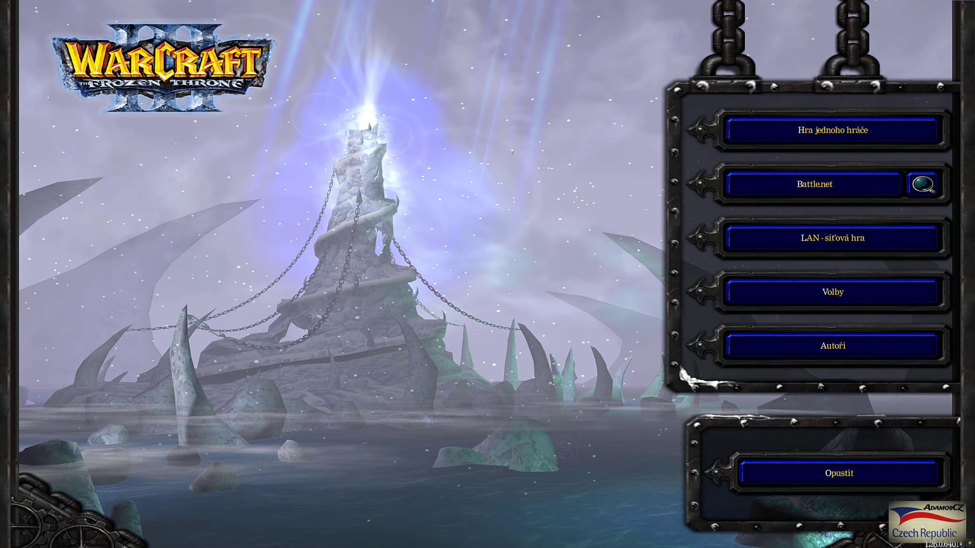
- On the second computer, join the Warcraft III LAN game hosted by AdamosCZ
{"action": "left_click", "coordinate": [798, 243]}
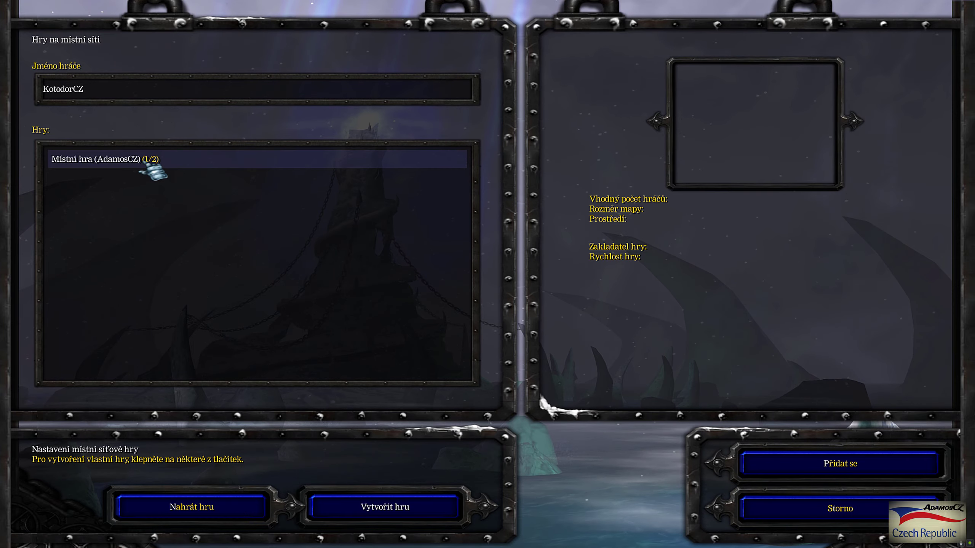
{"action": "double_click", "coordinate": [110, 165]}
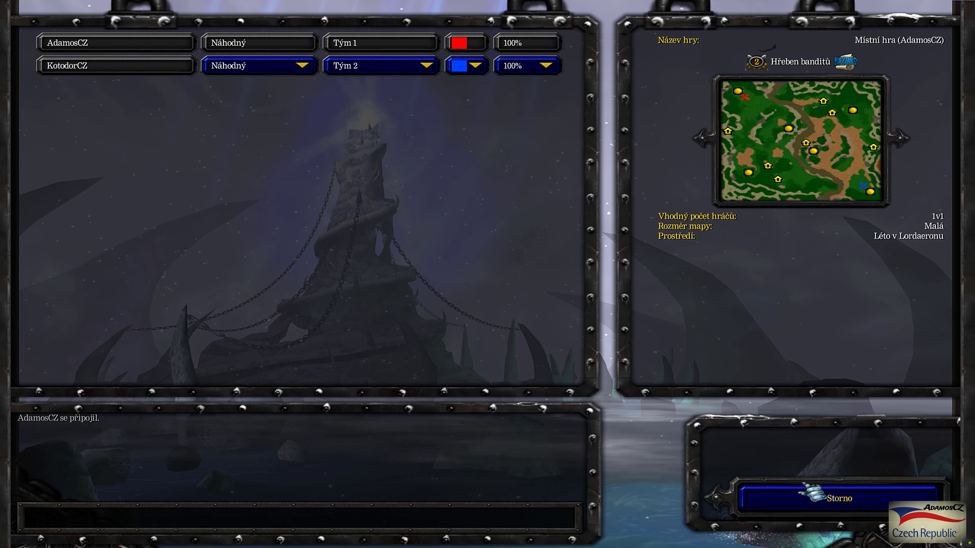
- Leave the Warcraft III game lobby, quit the game and clear its folder window off the desktop
{"action": "left_click", "coordinate": [817, 495]}
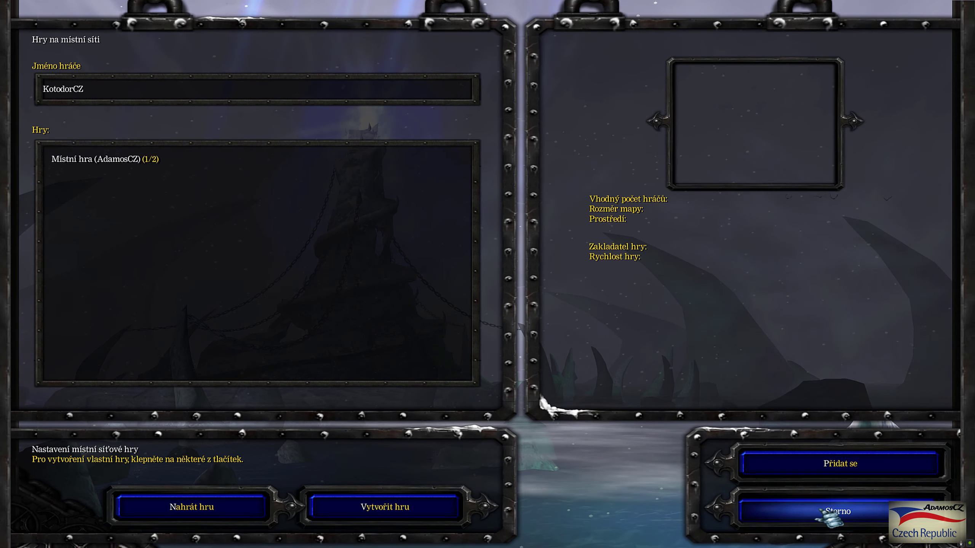
{"action": "left_click", "coordinate": [820, 510]}
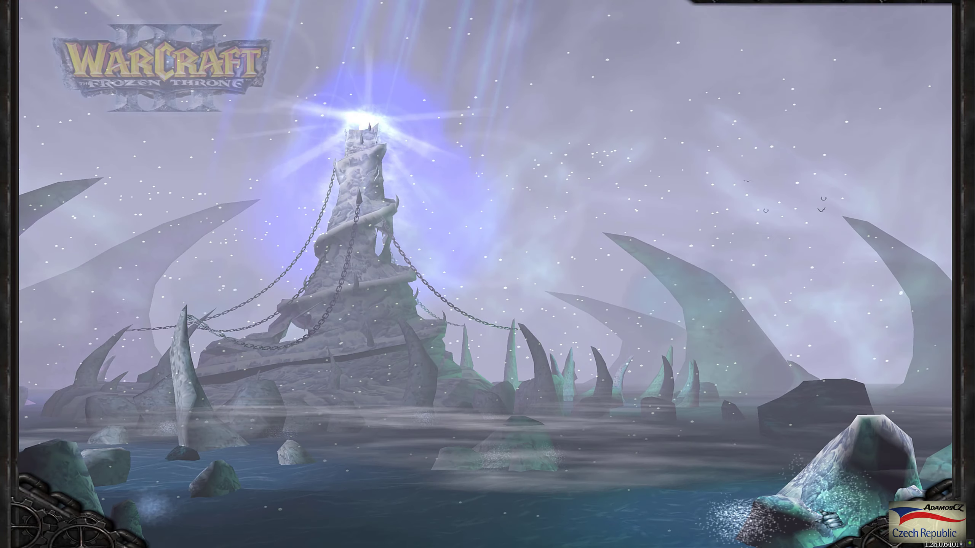
{"action": "left_click", "coordinate": [818, 474]}
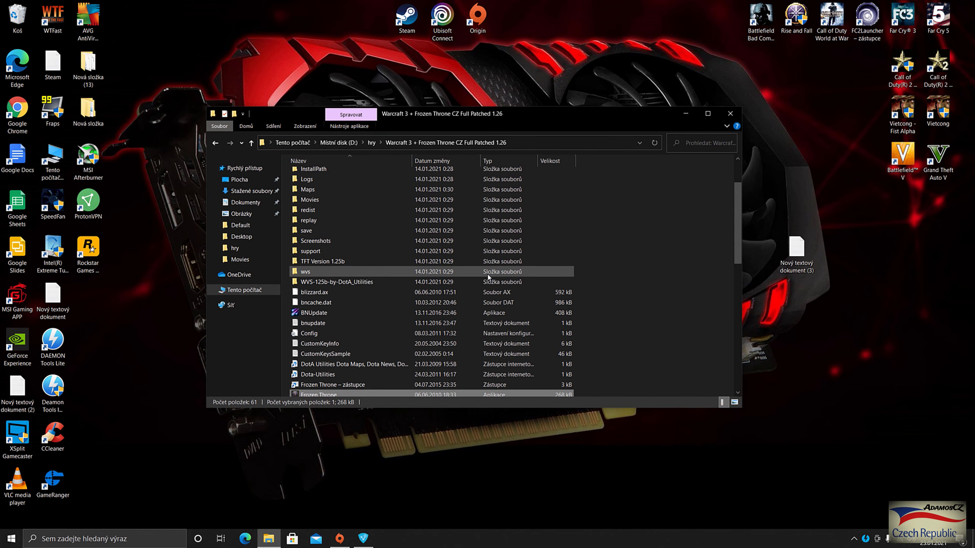
{"action": "left_click", "coordinate": [685, 116]}
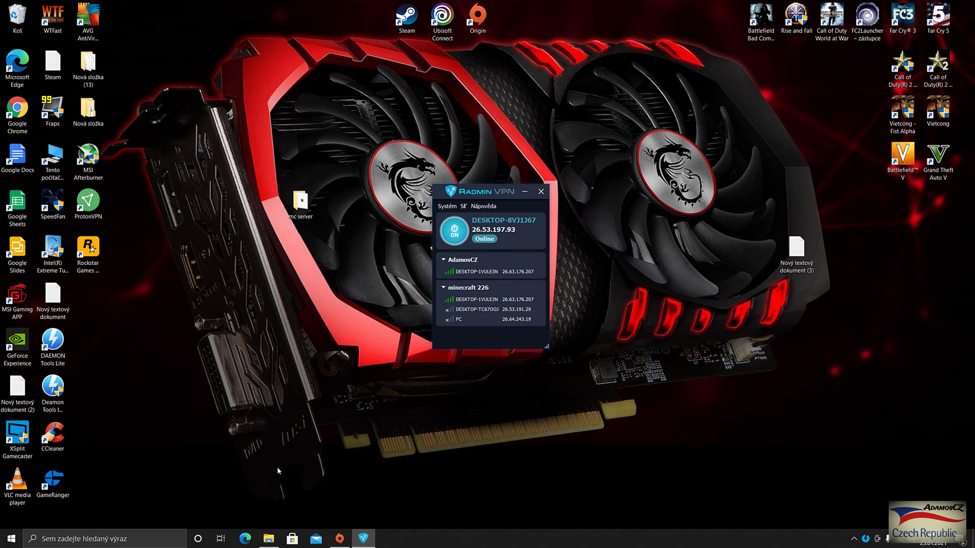
- Open Control Panel full screen and bring up the update settings of Java (32-bit)
{"action": "left_click", "coordinate": [124, 537]}
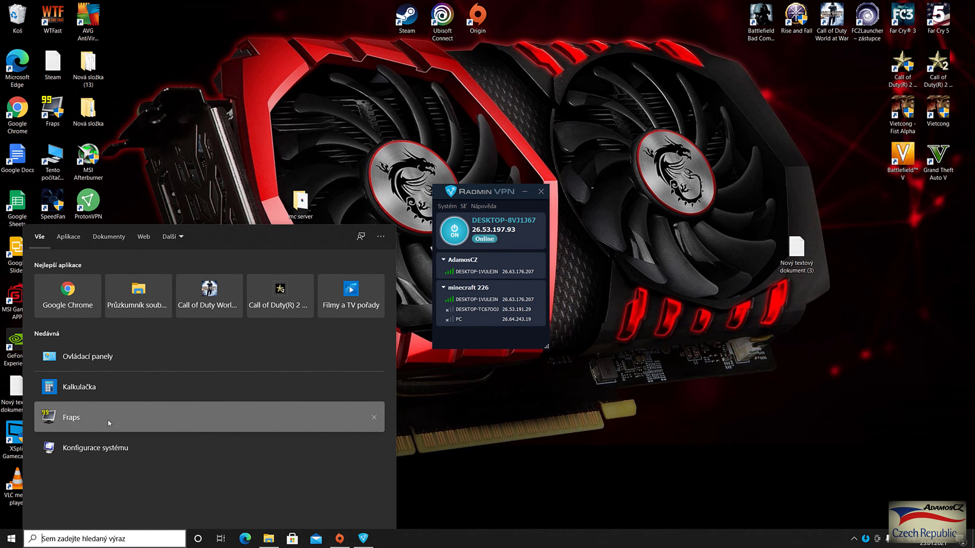
{"action": "left_click", "coordinate": [108, 358]}
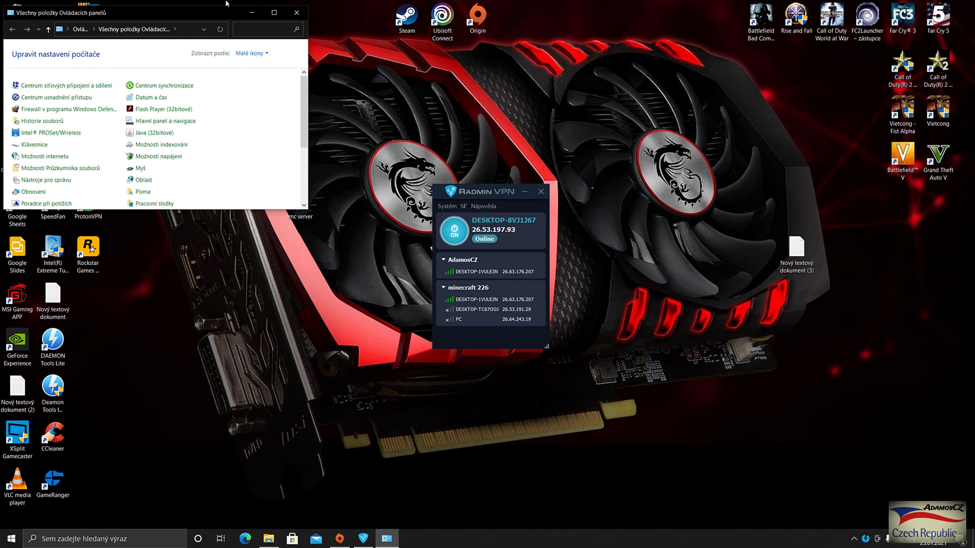
{"action": "left_click", "coordinate": [275, 12]}
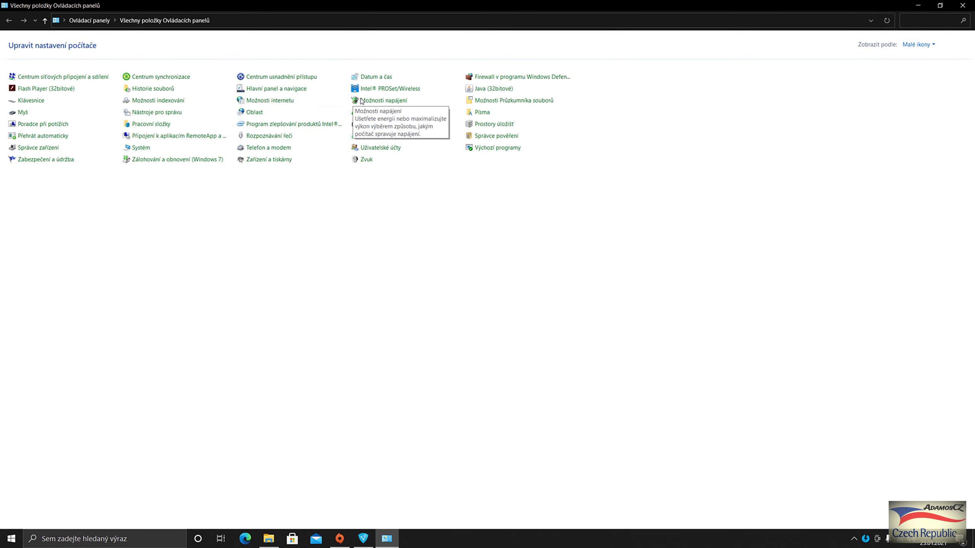
{"action": "left_click", "coordinate": [490, 89]}
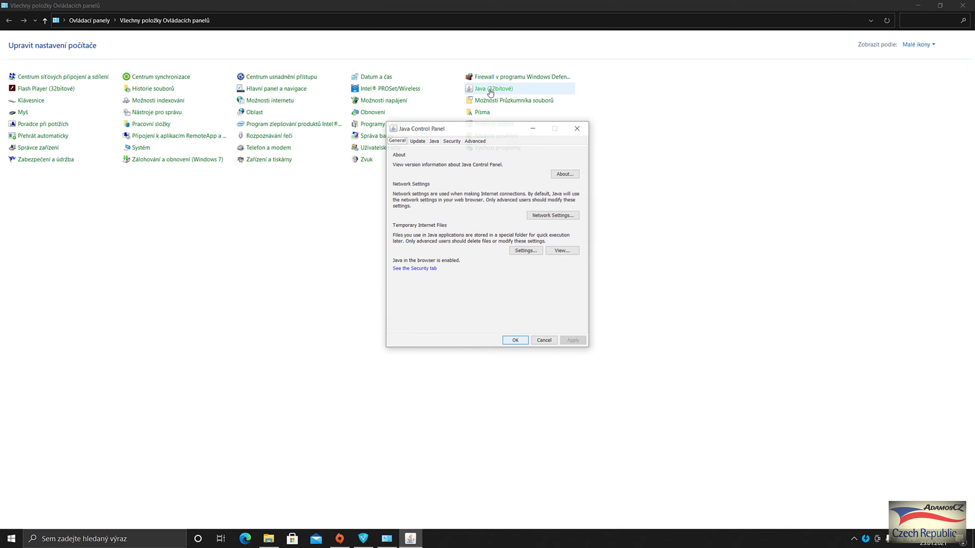
{"action": "left_click", "coordinate": [415, 142]}
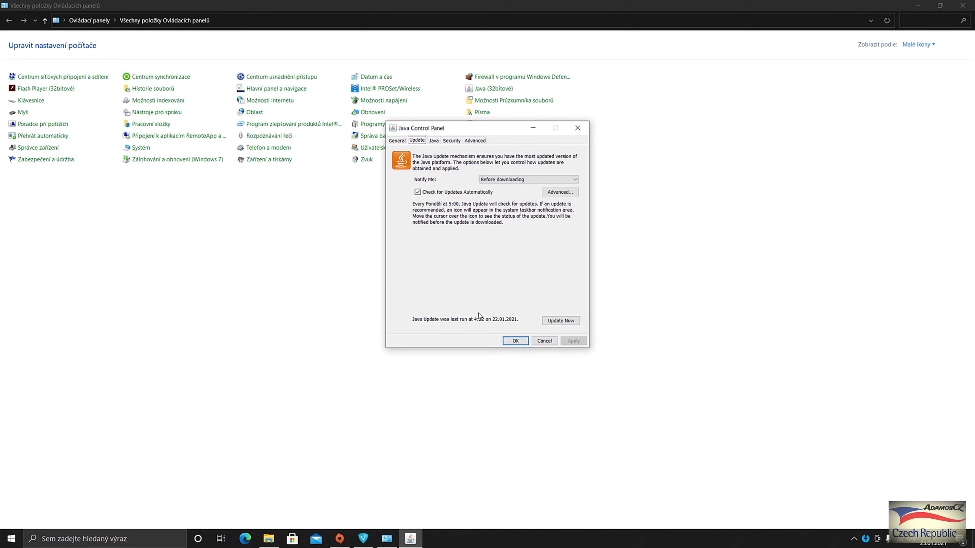